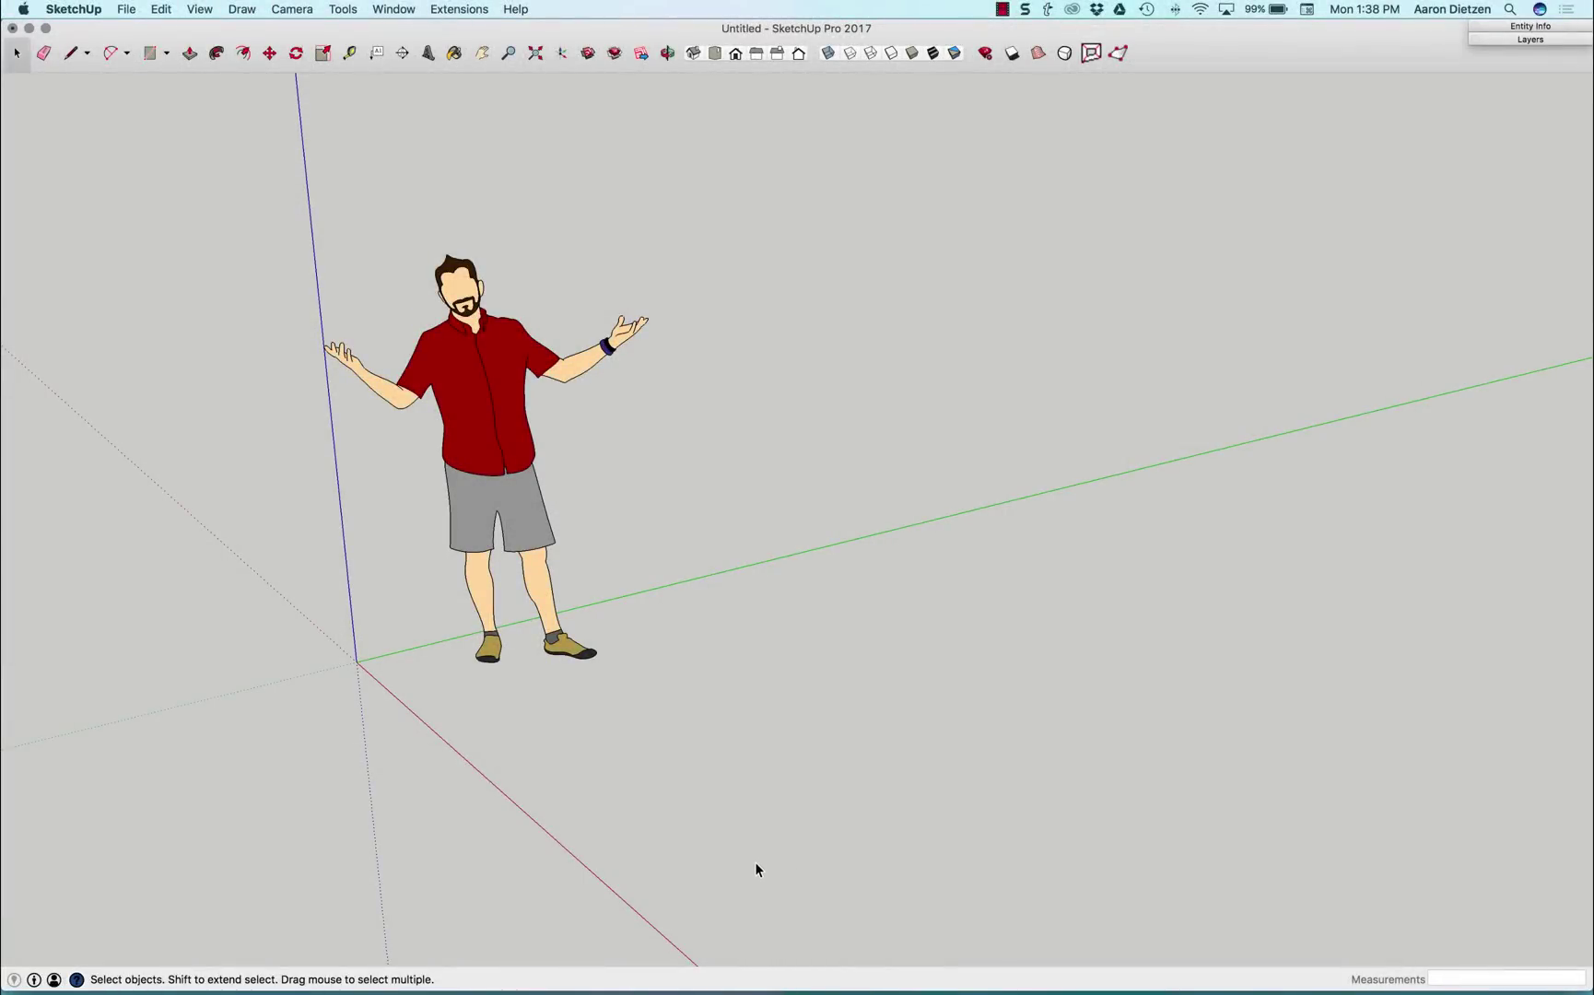
# Step: Erase the default human figure standing beside the axes
pyautogui.moveTo(756, 863); pyautogui.dragTo(758, 855, button='middle')
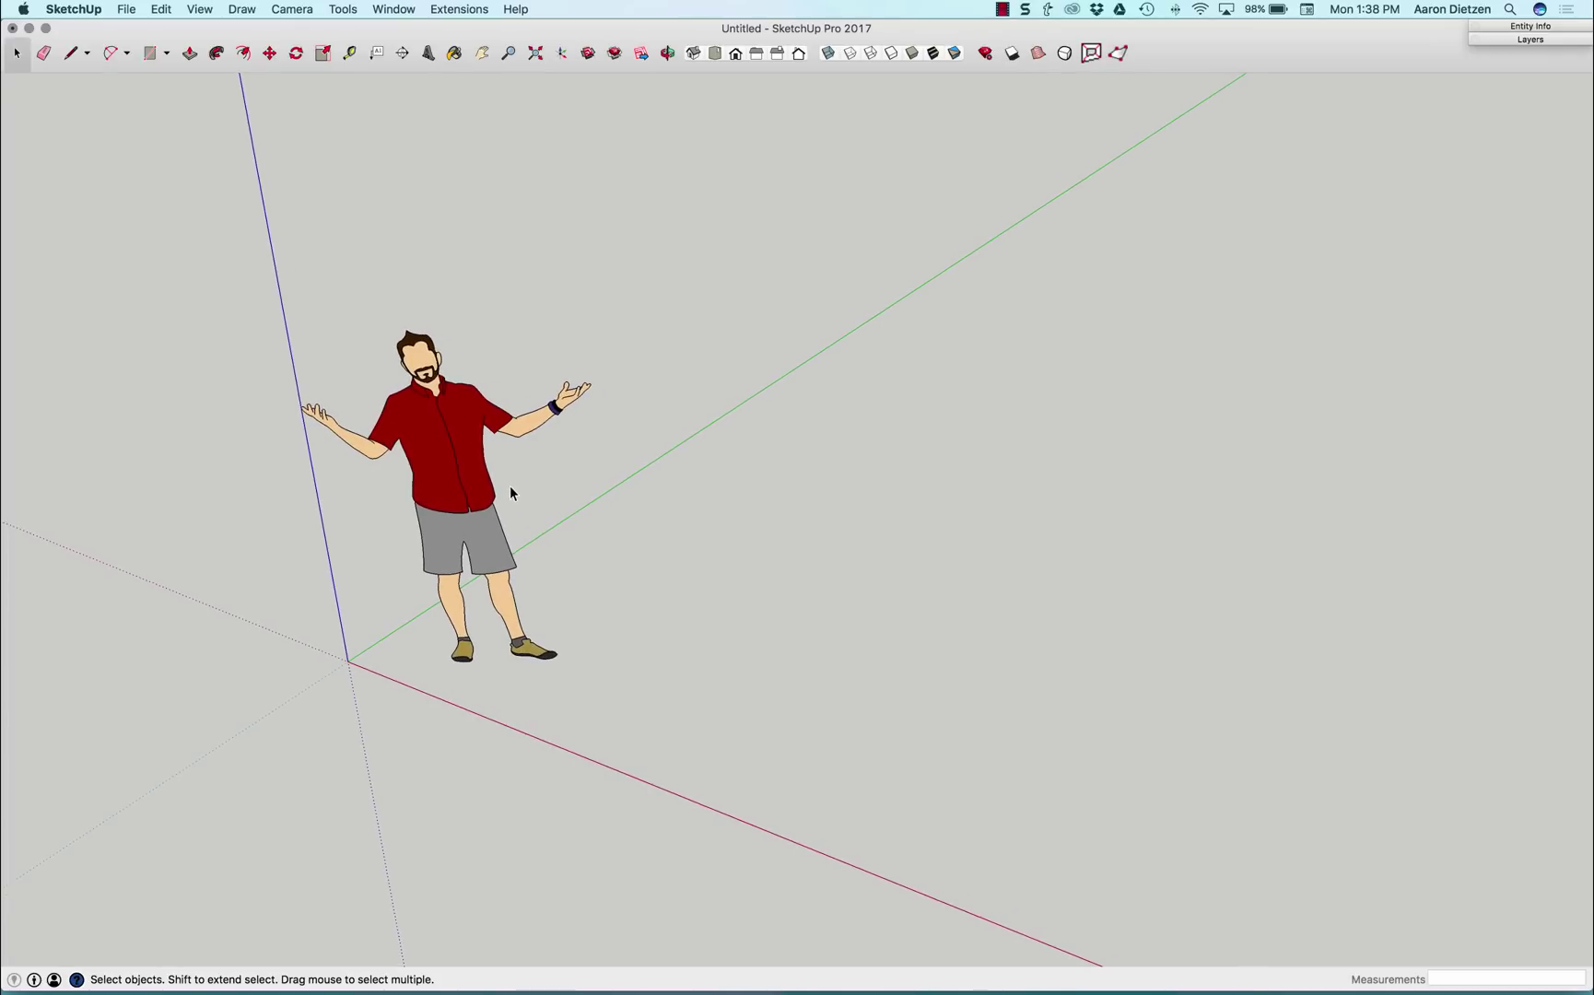
pyautogui.press('e')
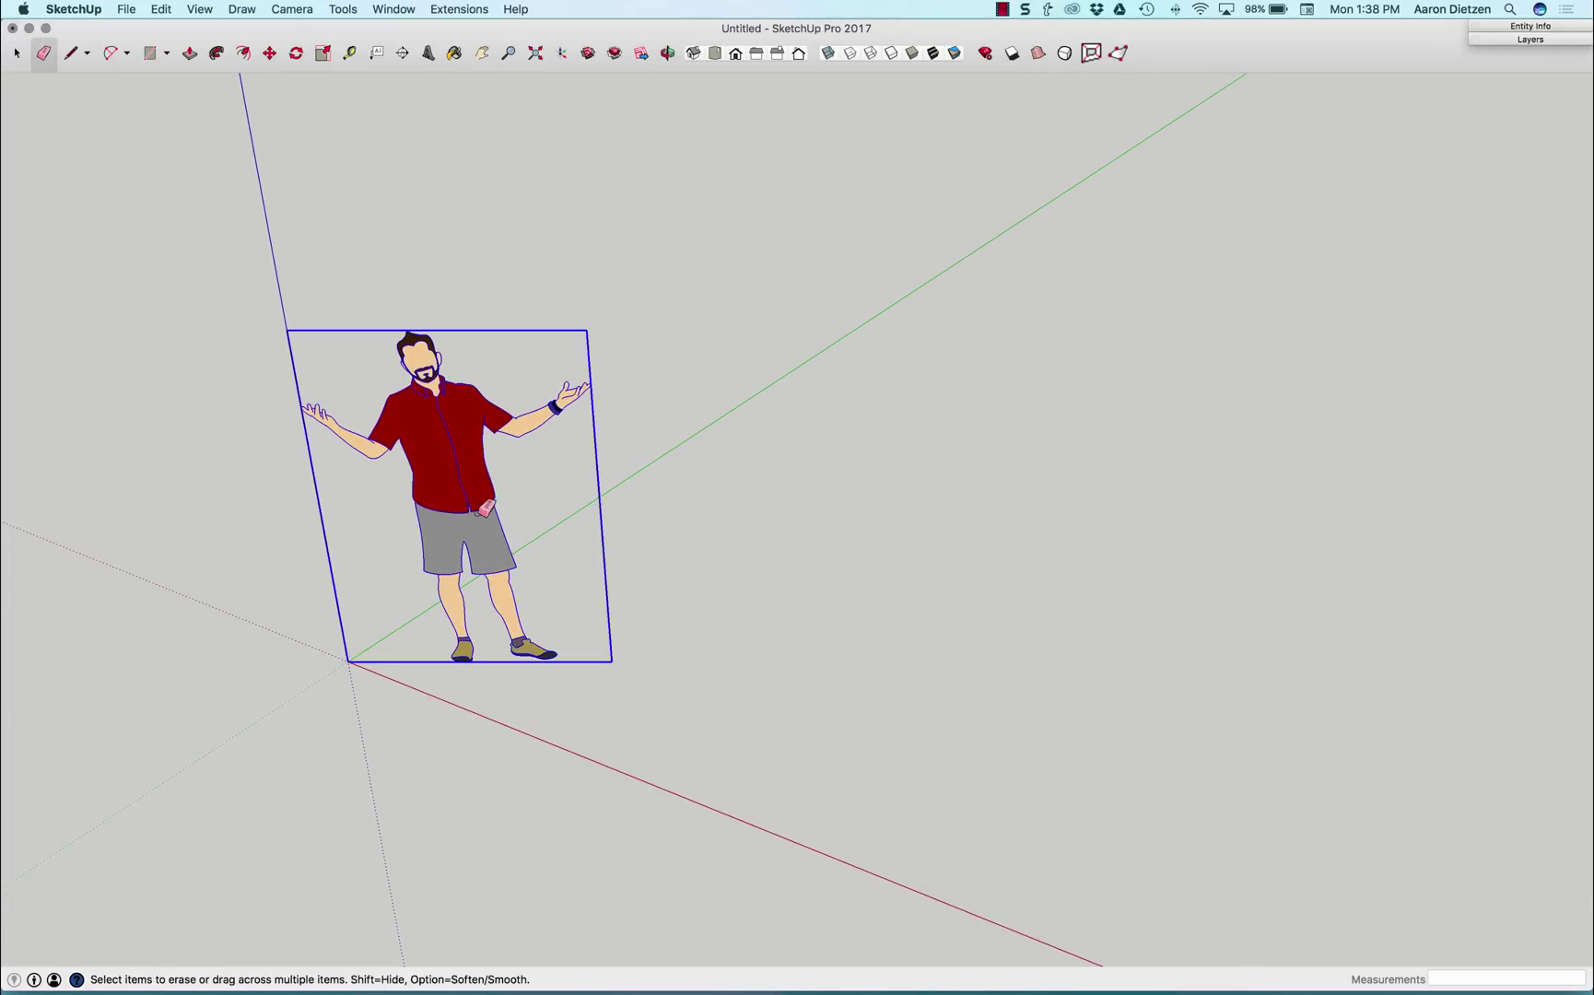
pyautogui.click(485, 512)
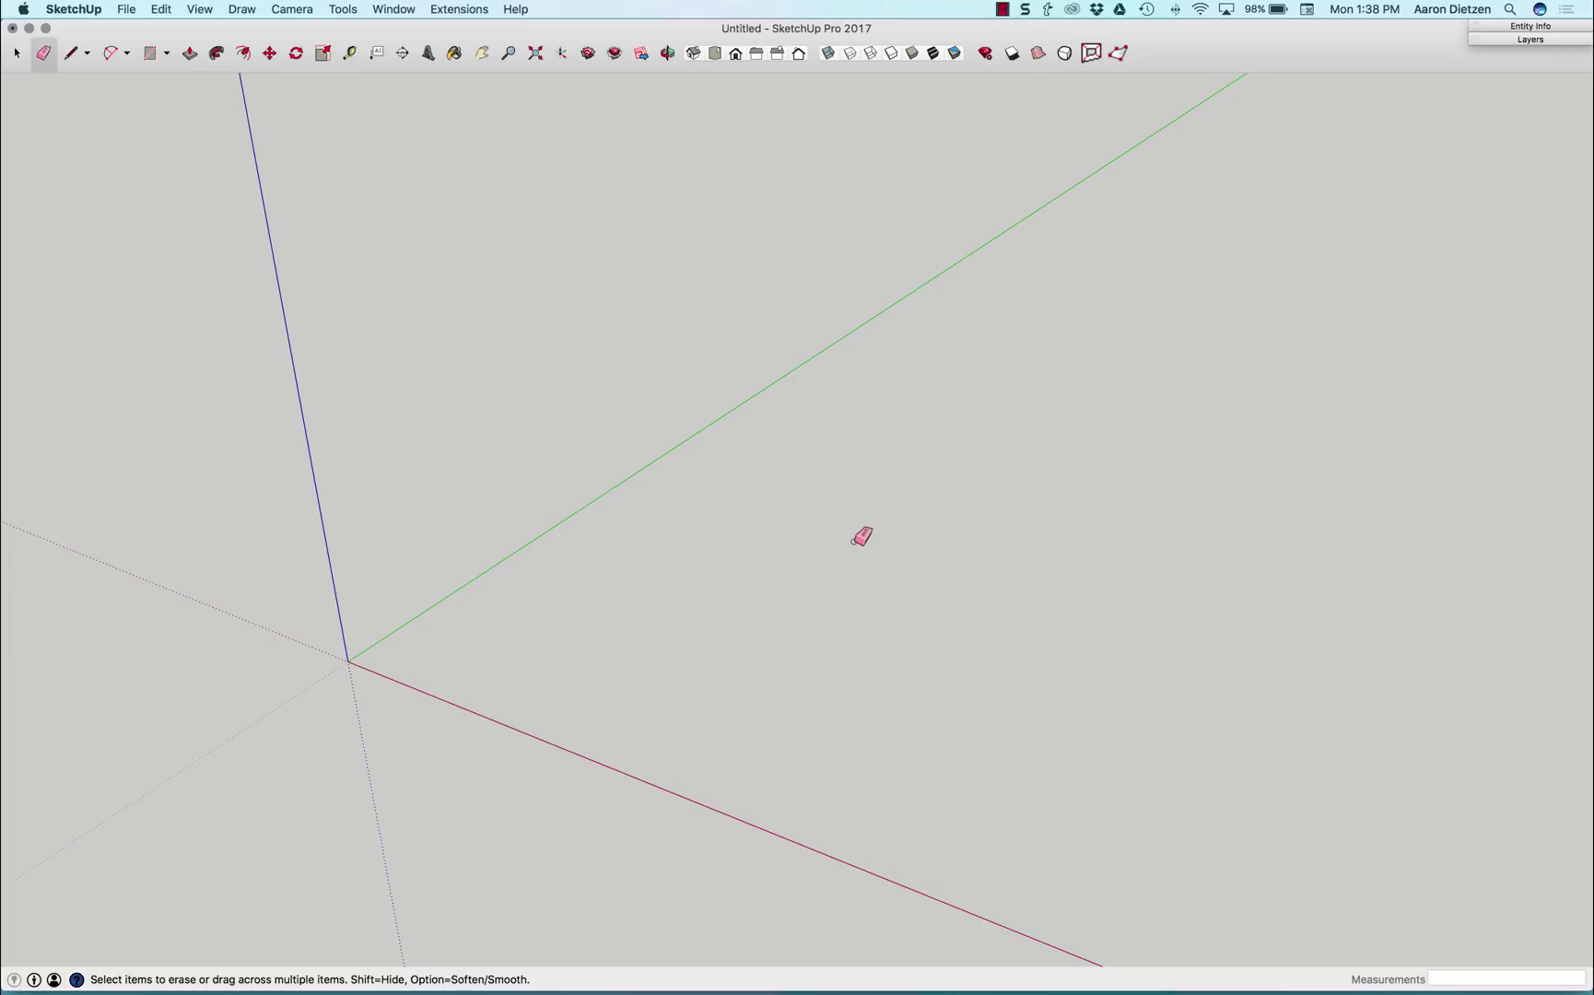
# Step: Import IMG_0675.jpg from the Desktop as an image, with the format set to All Supported Image Types
pyautogui.click(128, 13)
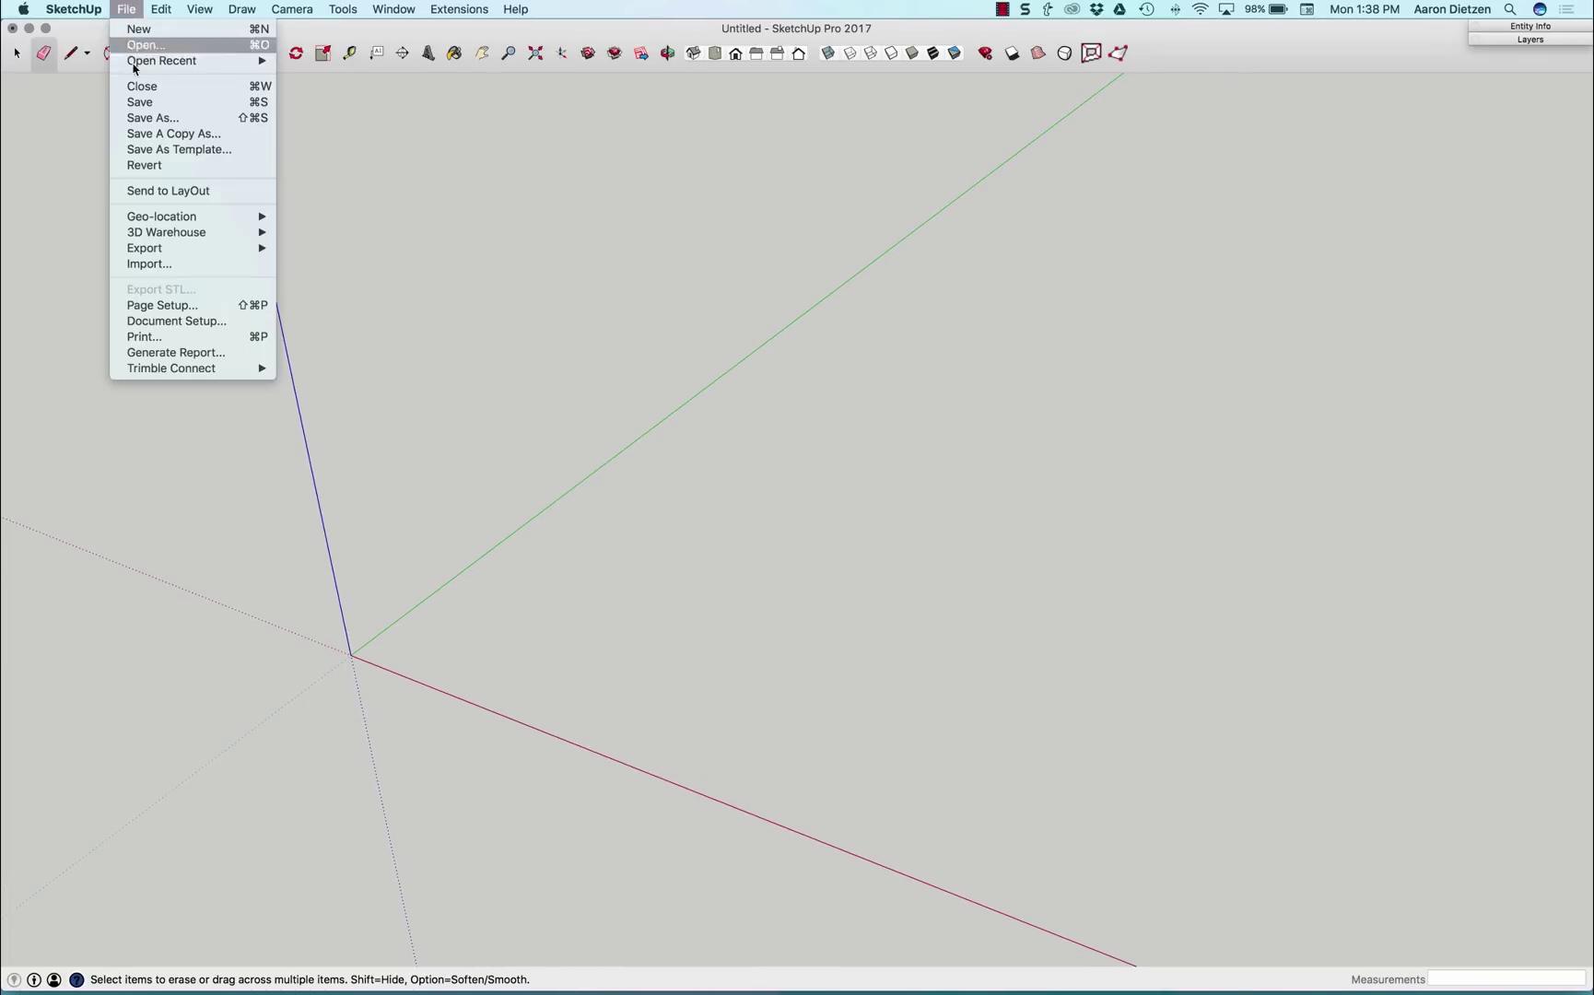
pyautogui.click(161, 267)
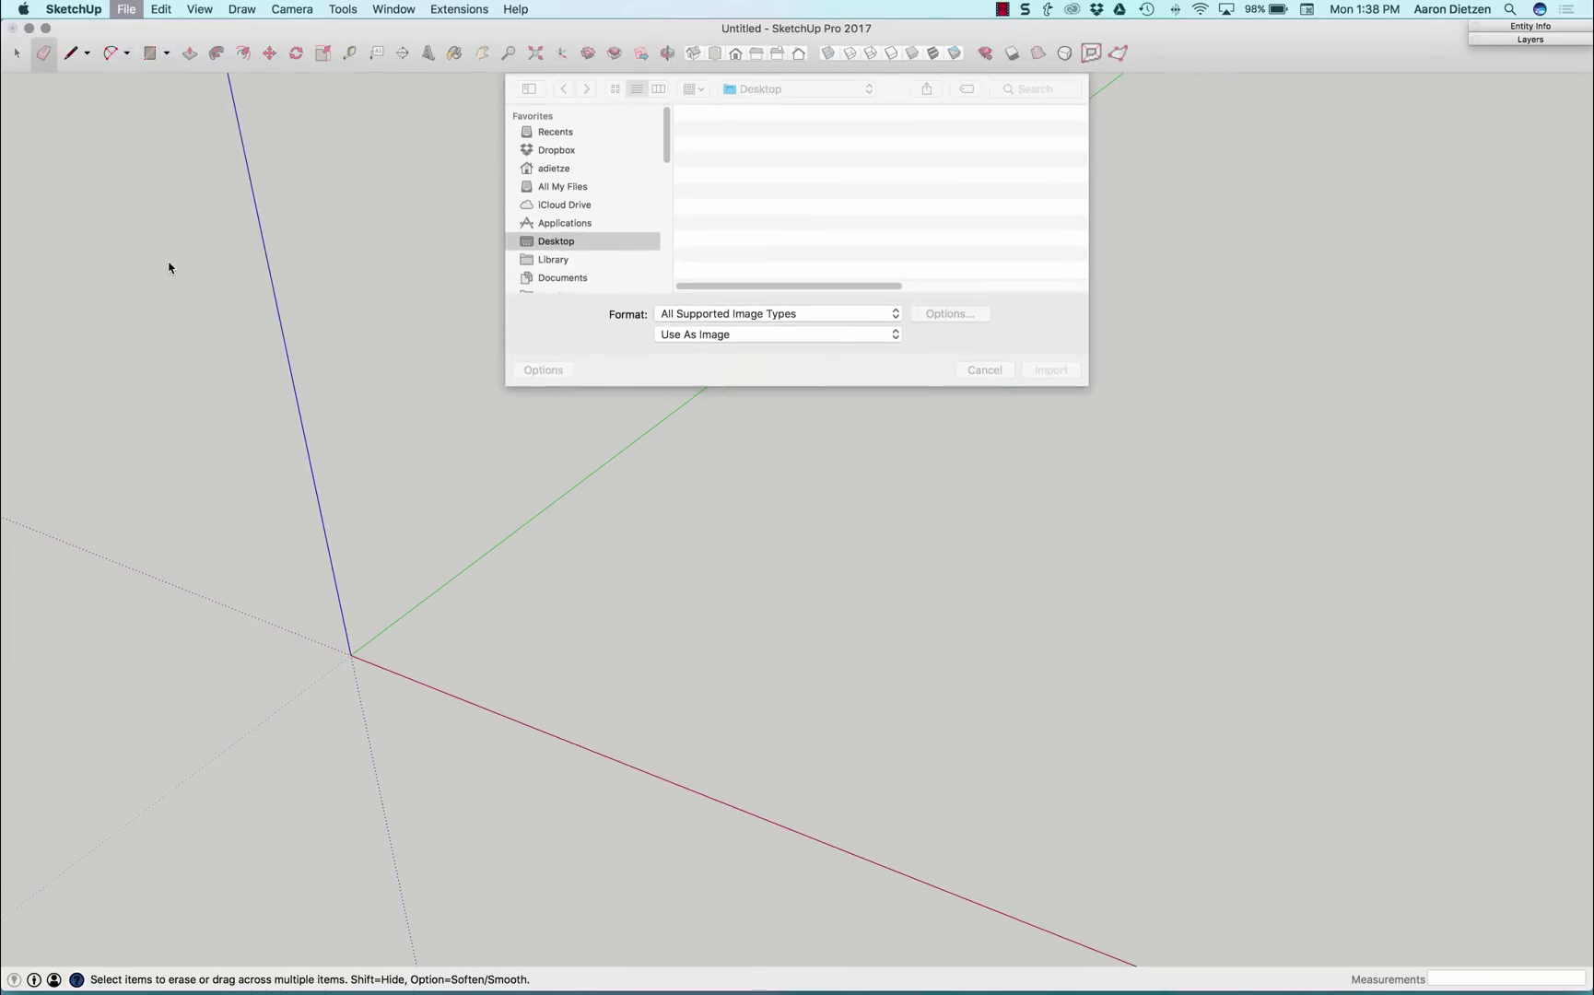
pyautogui.click(721, 317)
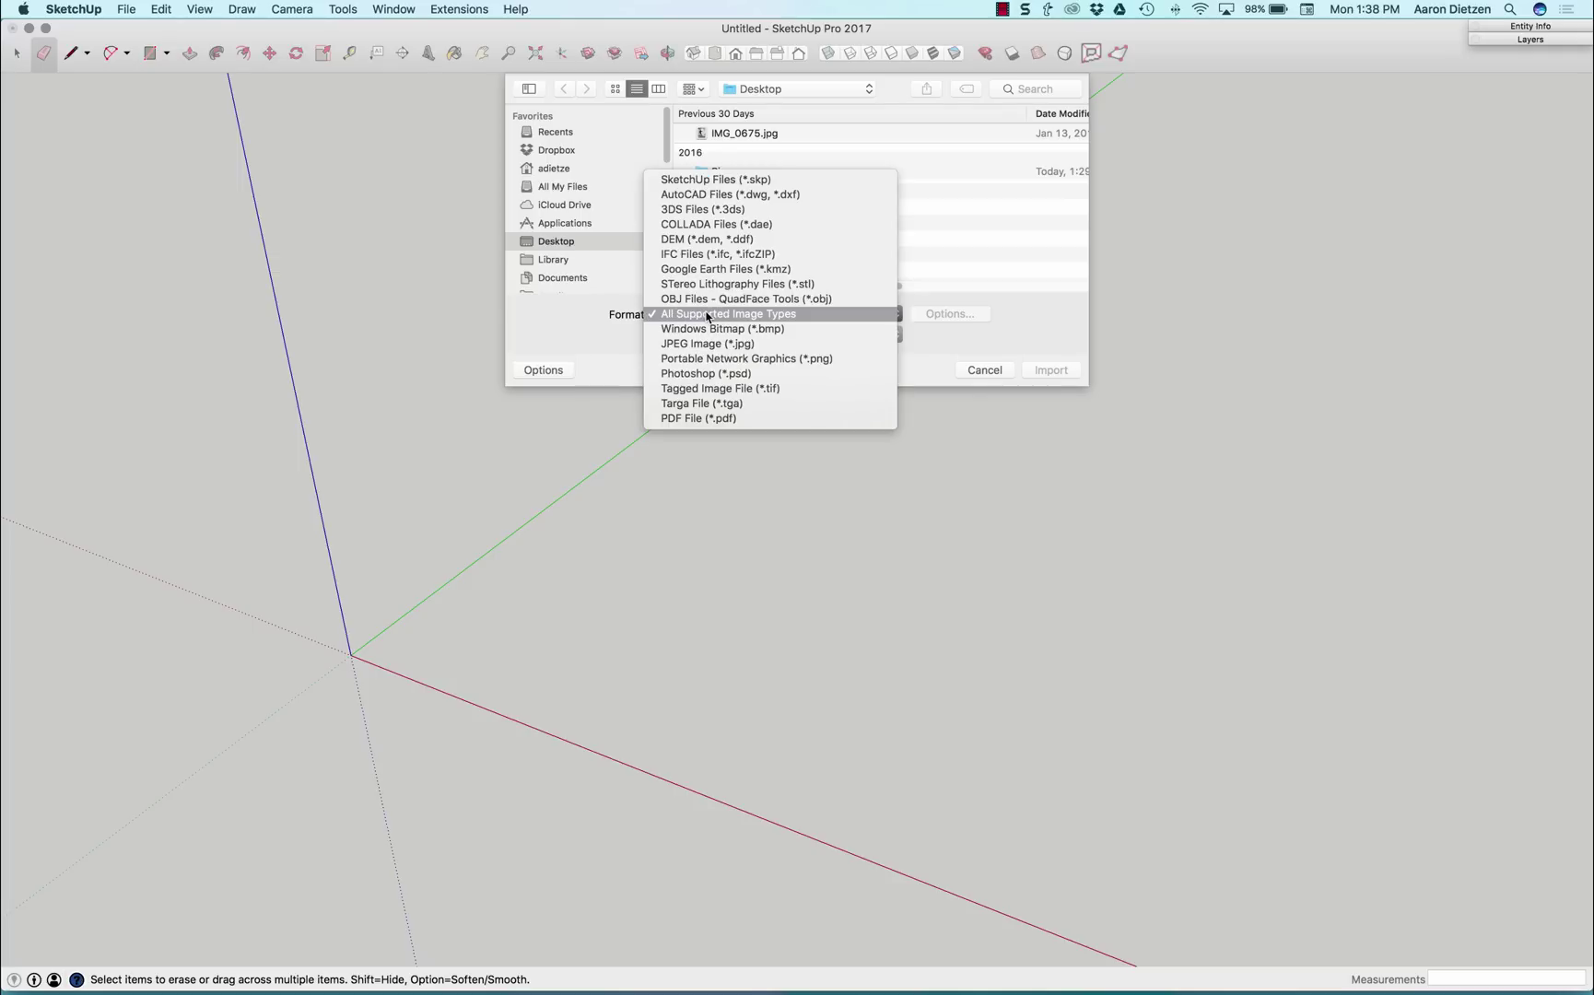
pyautogui.click(717, 317)
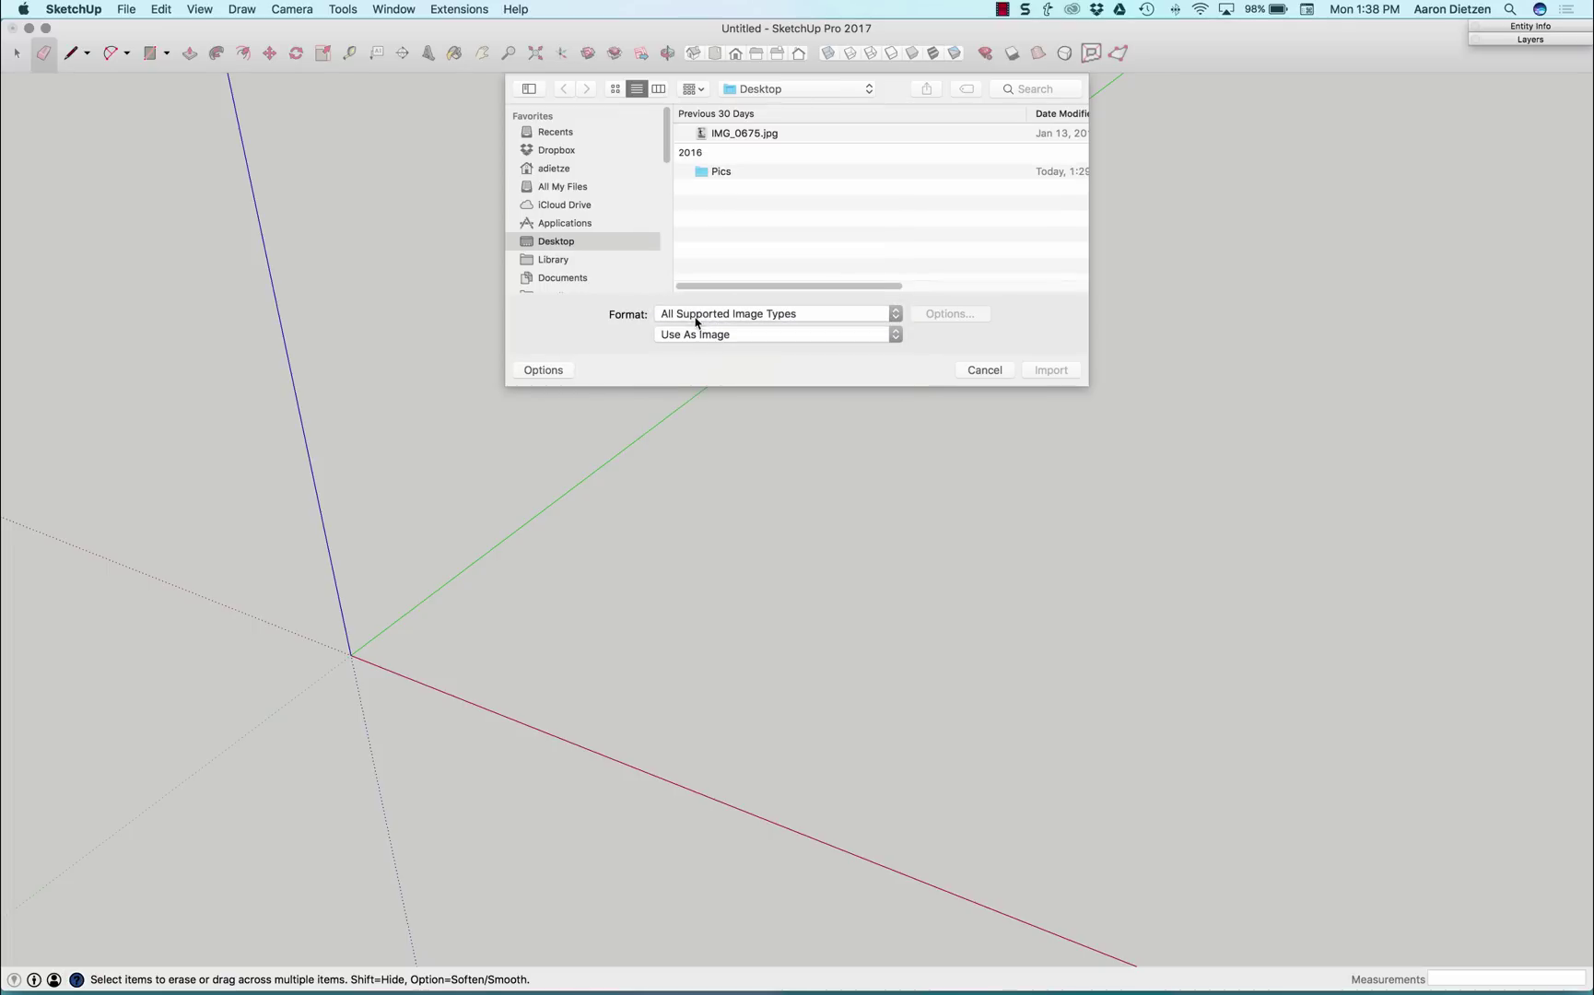
pyautogui.click(671, 338)
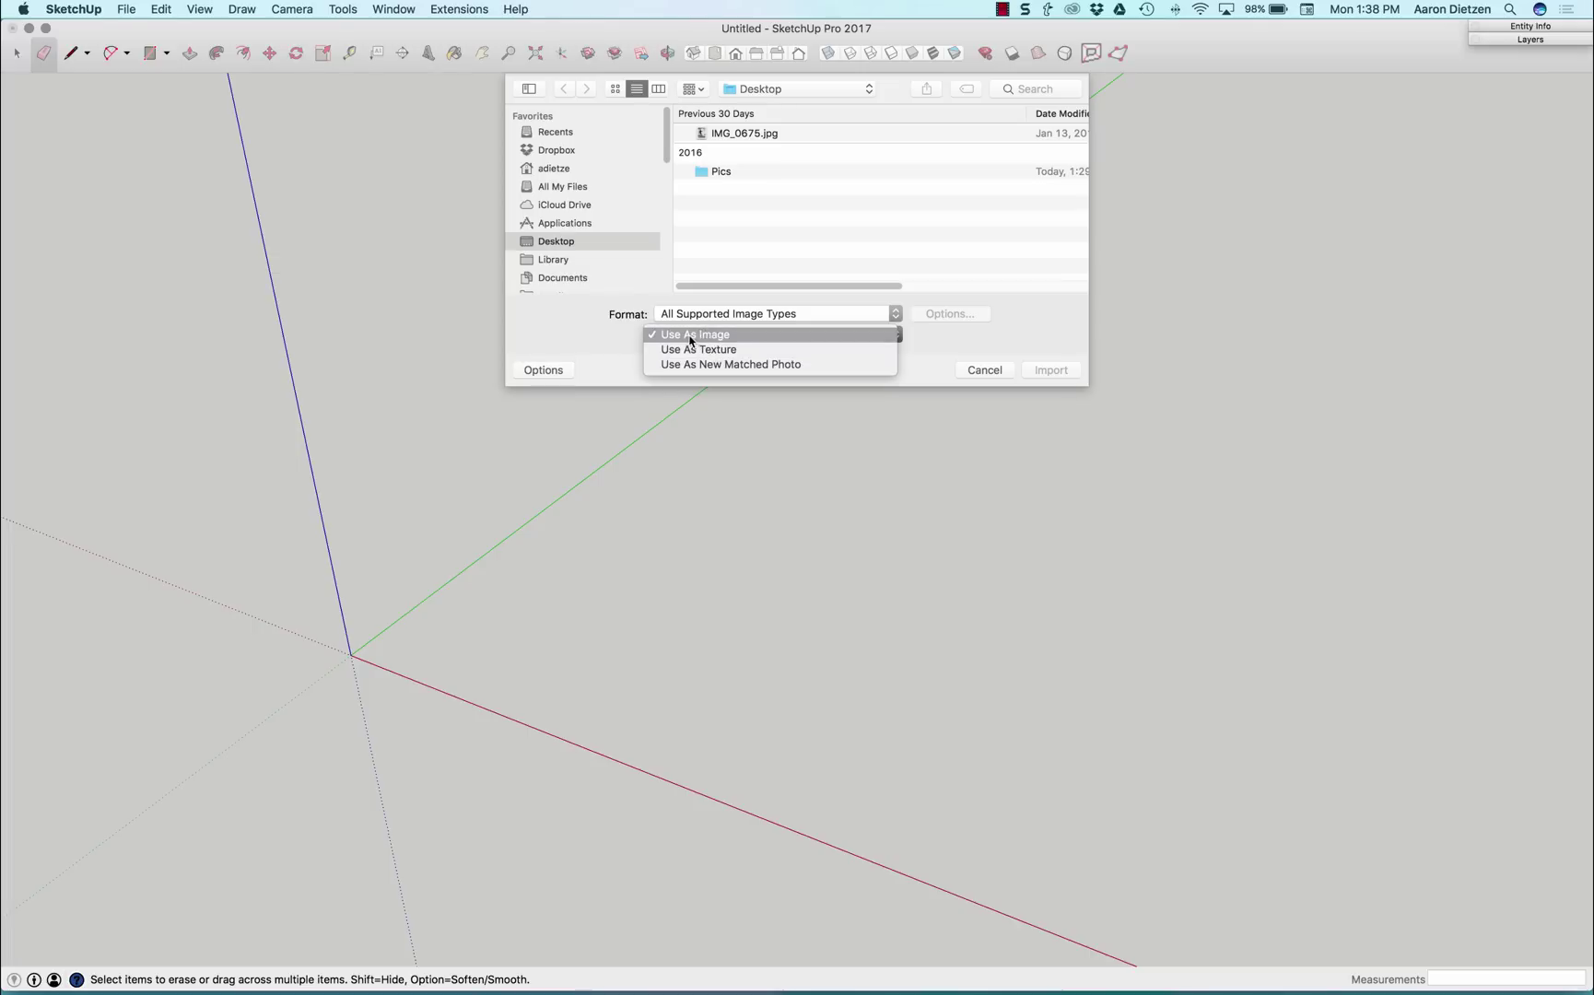
pyautogui.click(697, 337)
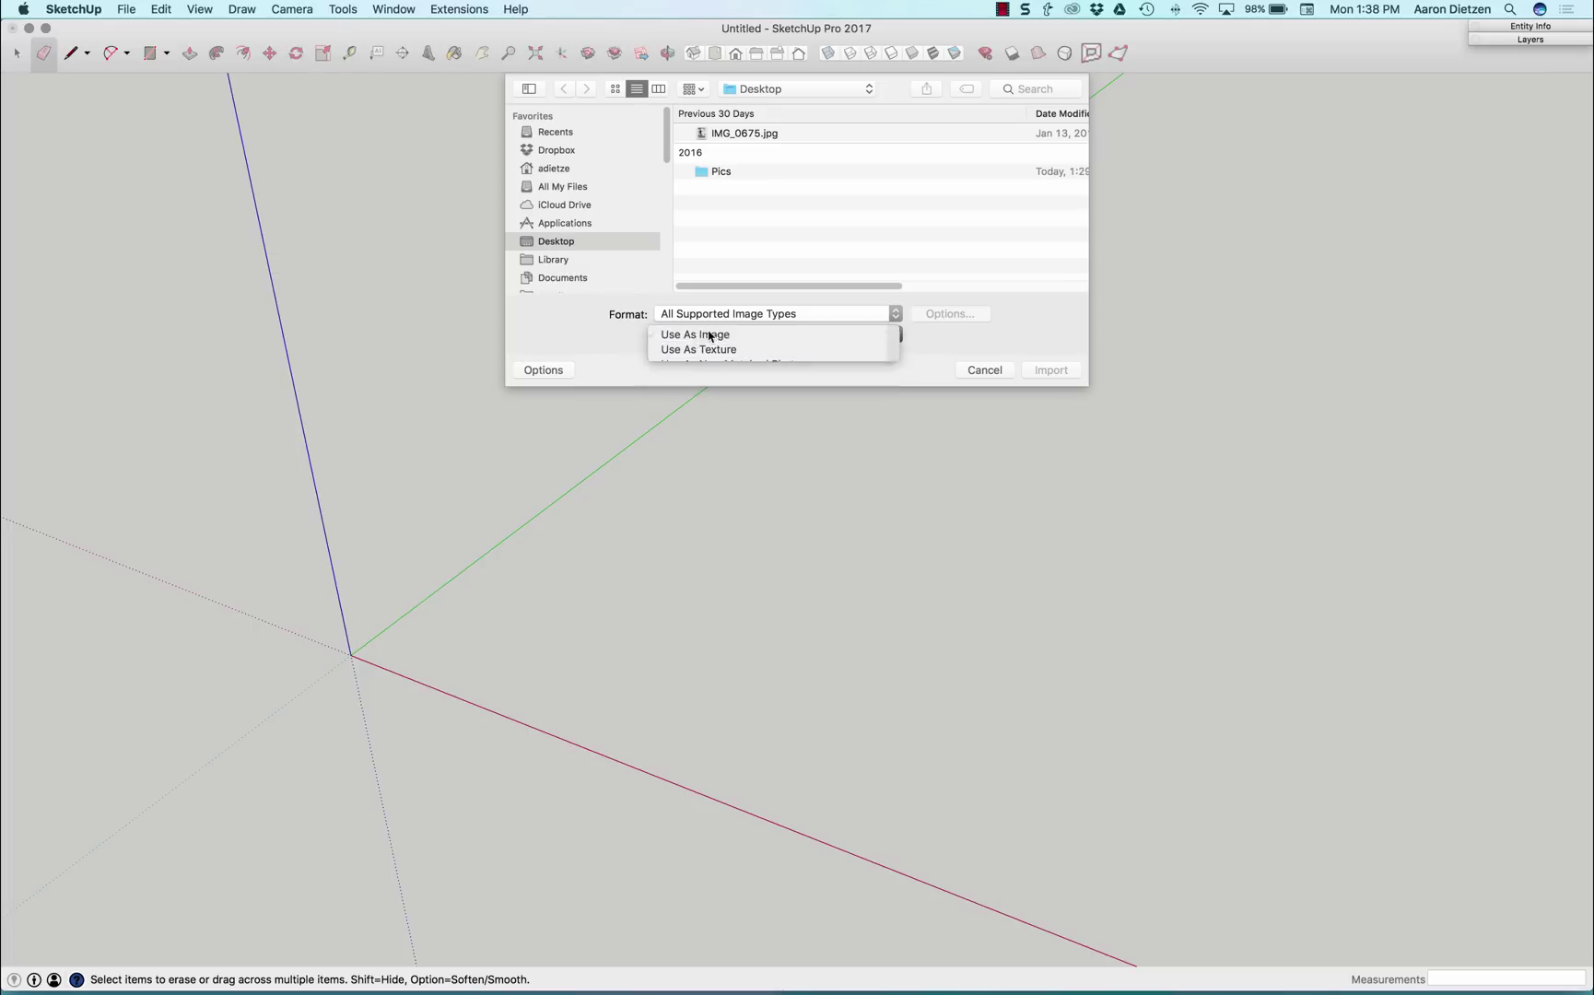
pyautogui.click(748, 134)
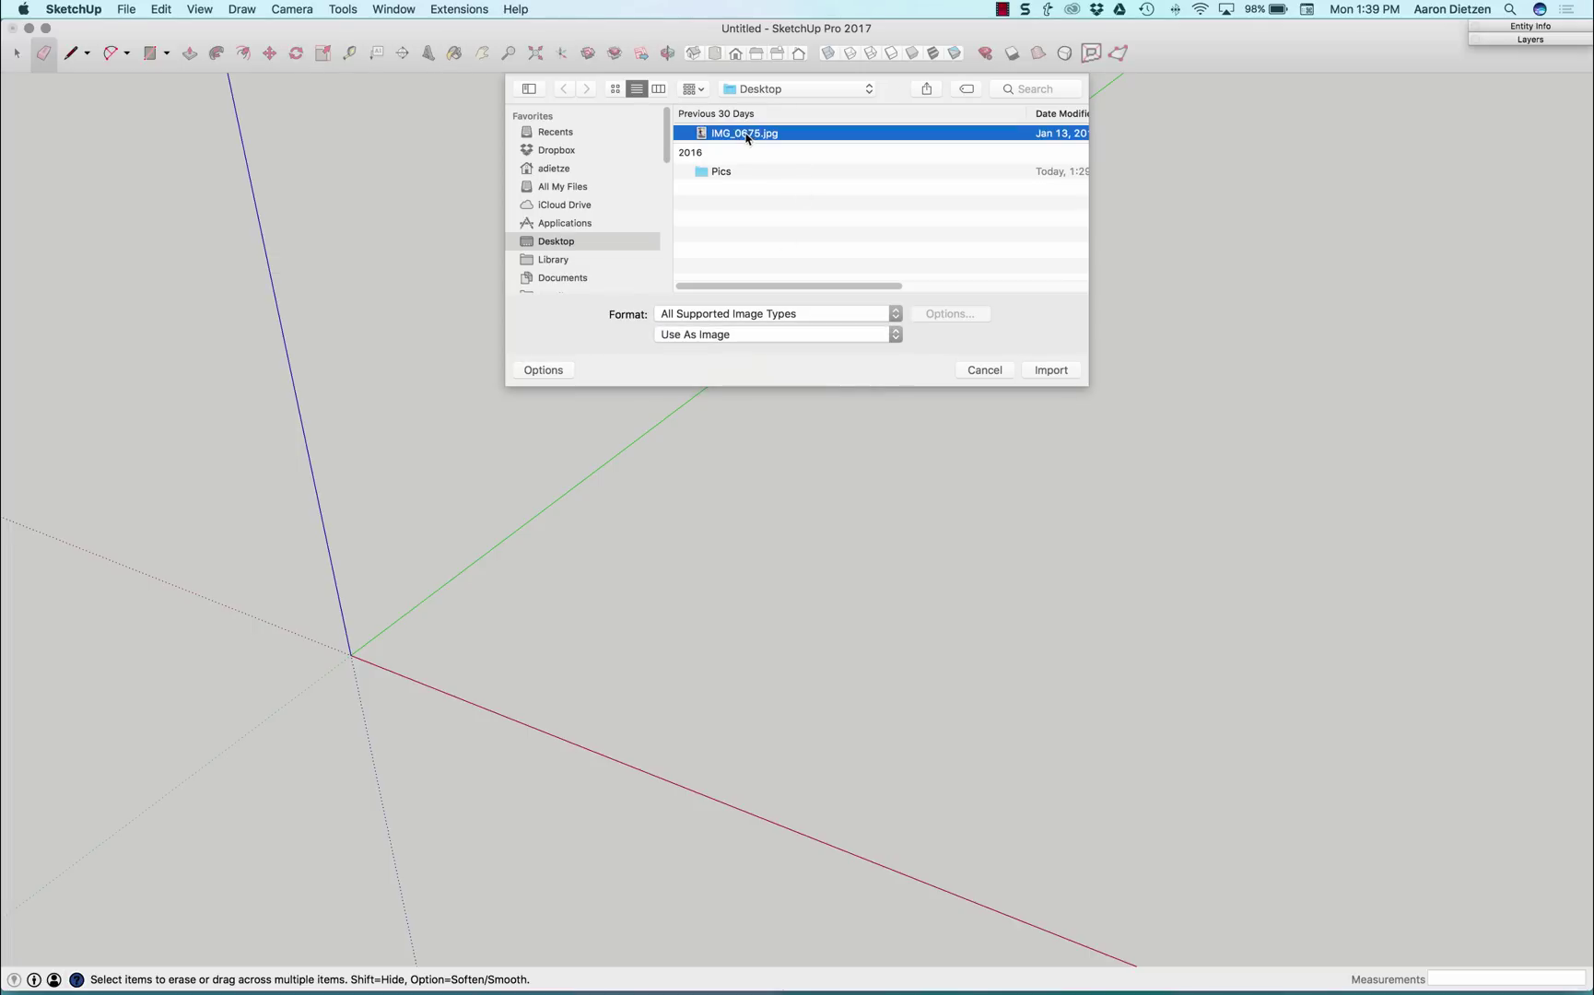
pyautogui.click(1049, 370)
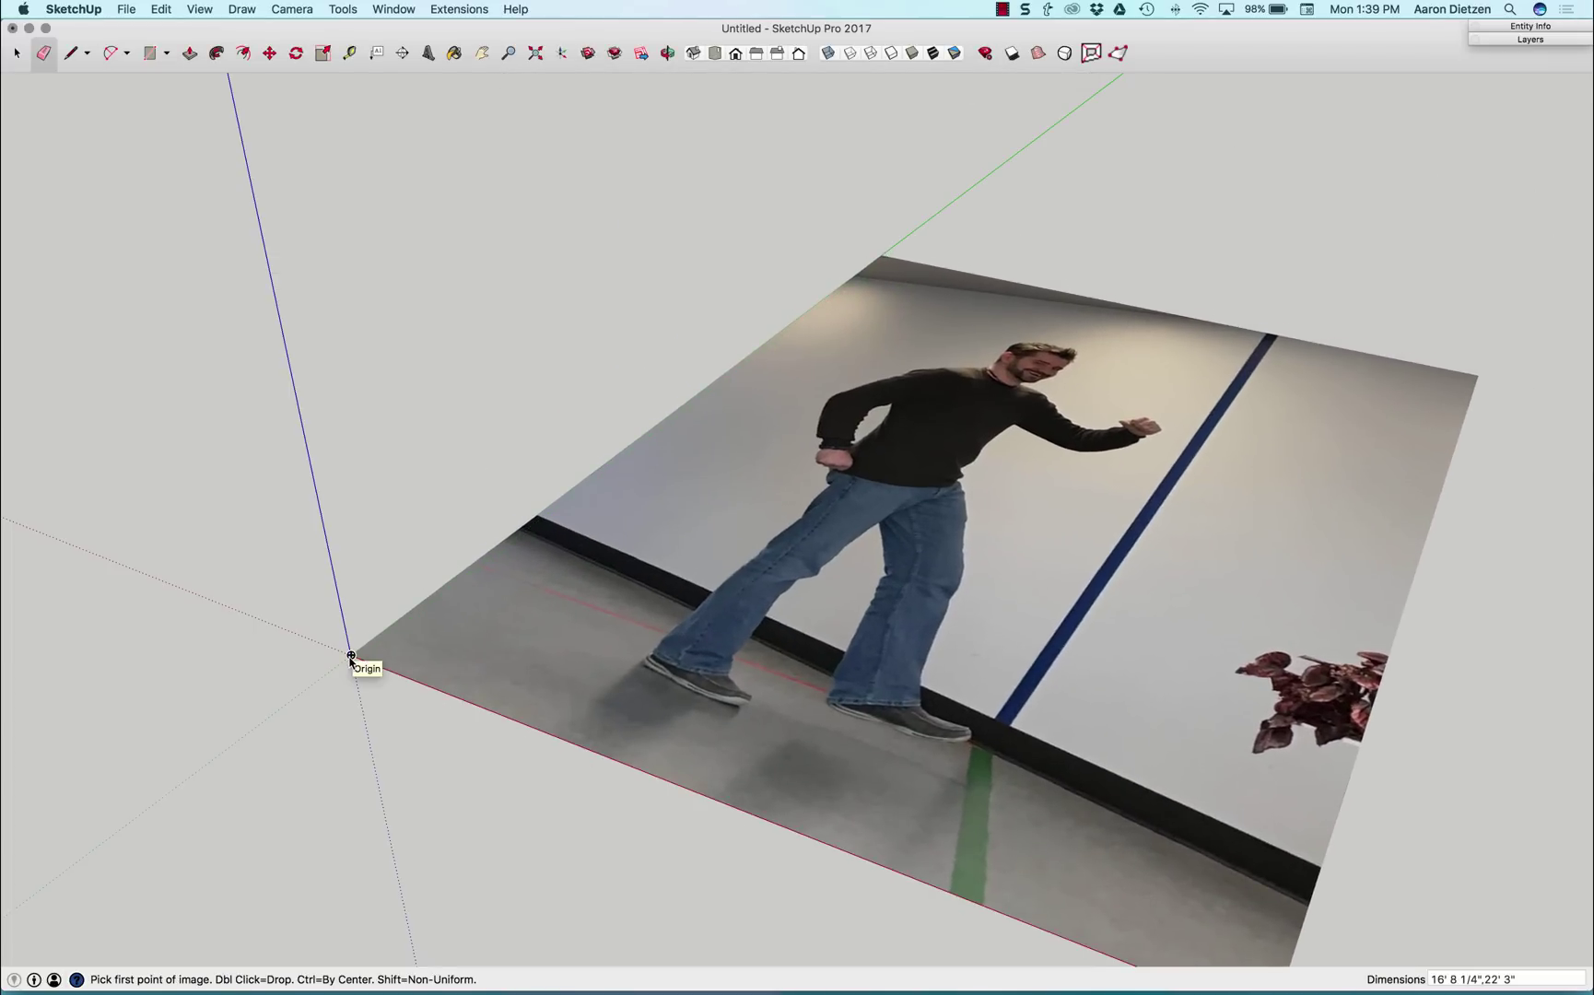
# Step: Place the imported photo flat on the ground with its corner at the origin, about 13' 8" high
pyautogui.scroll(2, 351, 653)
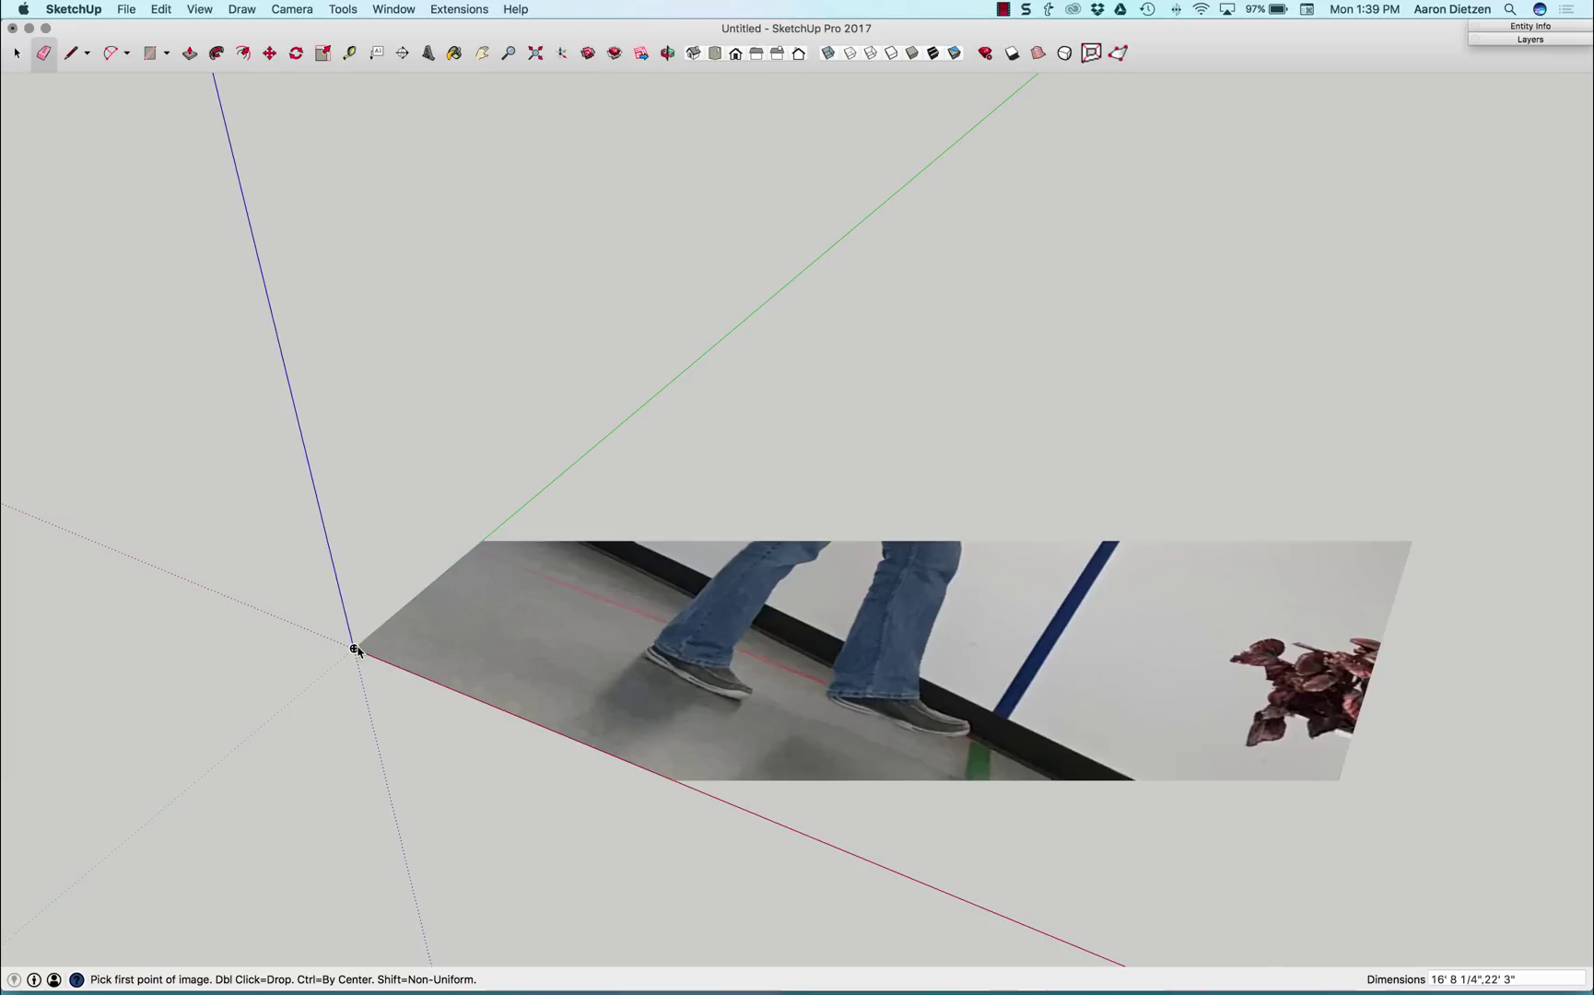
pyautogui.click(354, 649)
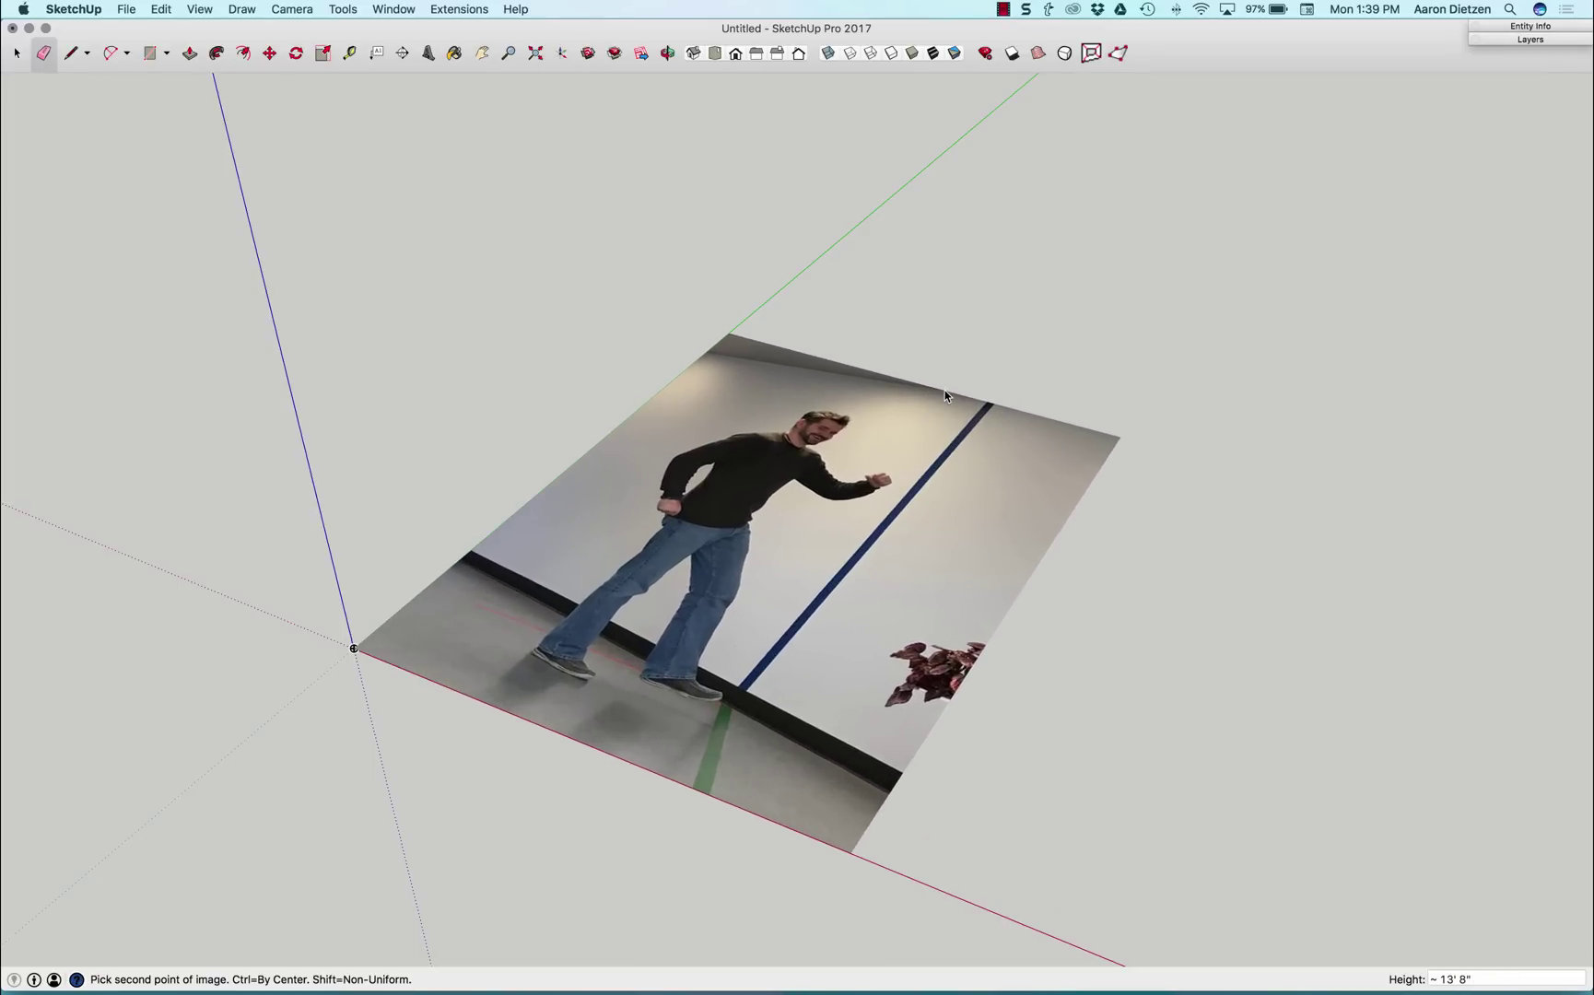
pyautogui.click(943, 395)
# Step: Draw a straight line about 10' 3" long along the green axis from the top of the man's head to his foot
pyautogui.moveTo(818, 499)
pyautogui.mouseDown(button='middle')
pyautogui.moveTo(783, 572)
pyautogui.moveTo(818, 498)
pyautogui.moveTo(780, 539)
pyautogui.mouseUp(button='middle')
pyautogui.scroll(2, 819, 499)
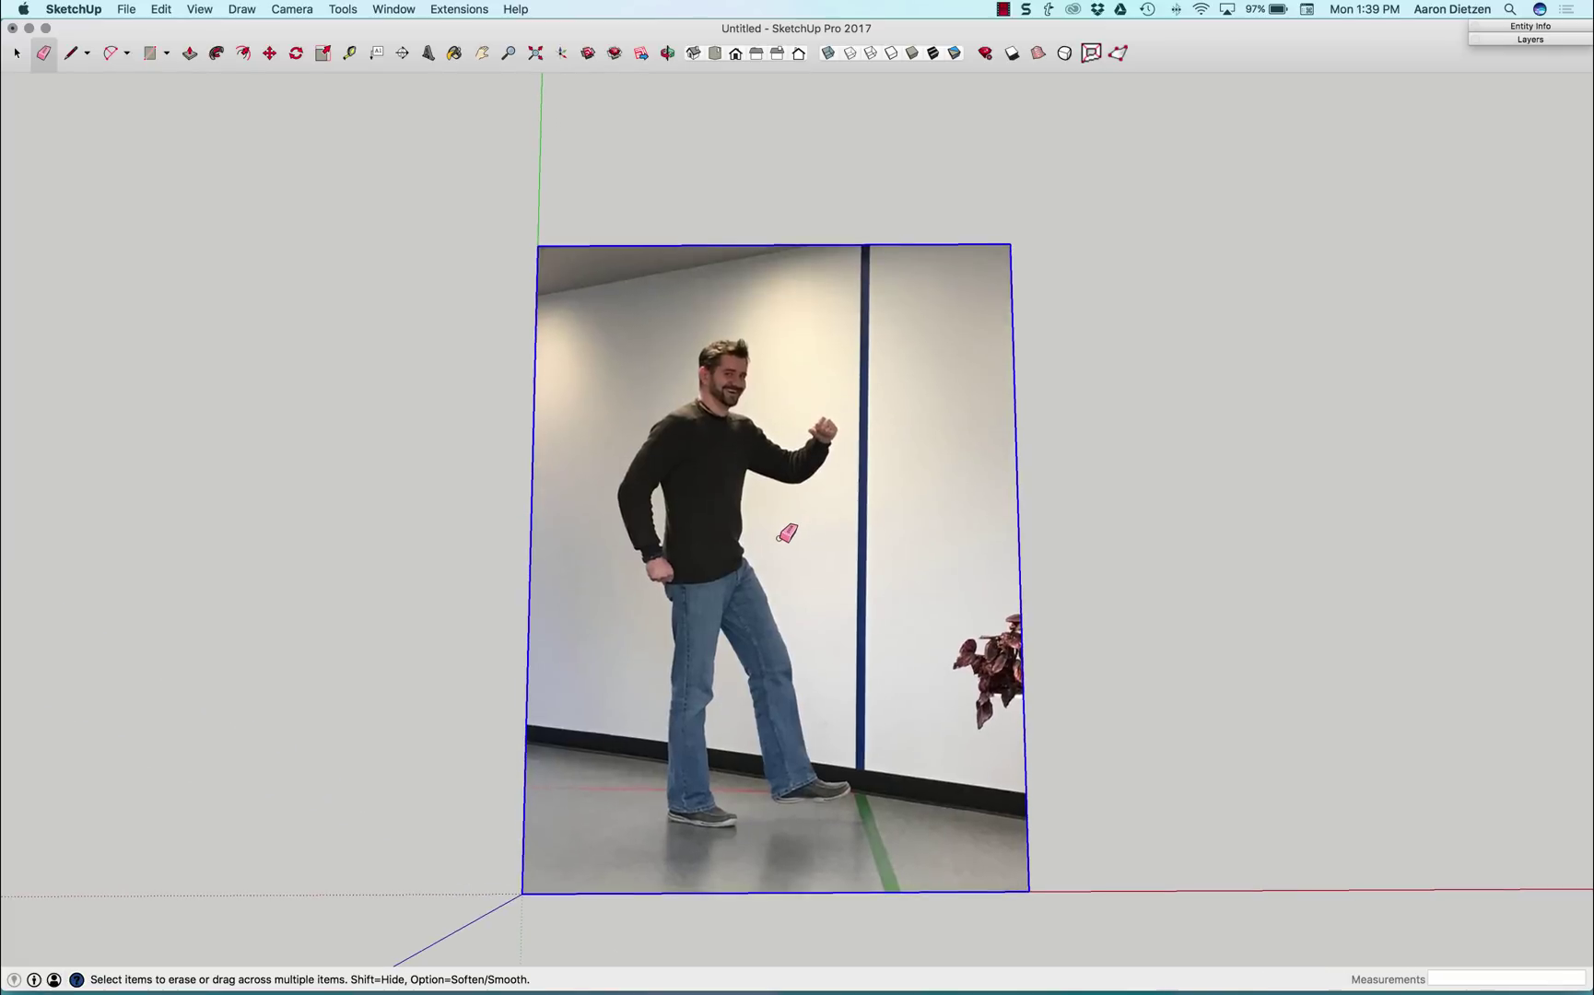
pyautogui.press('l')
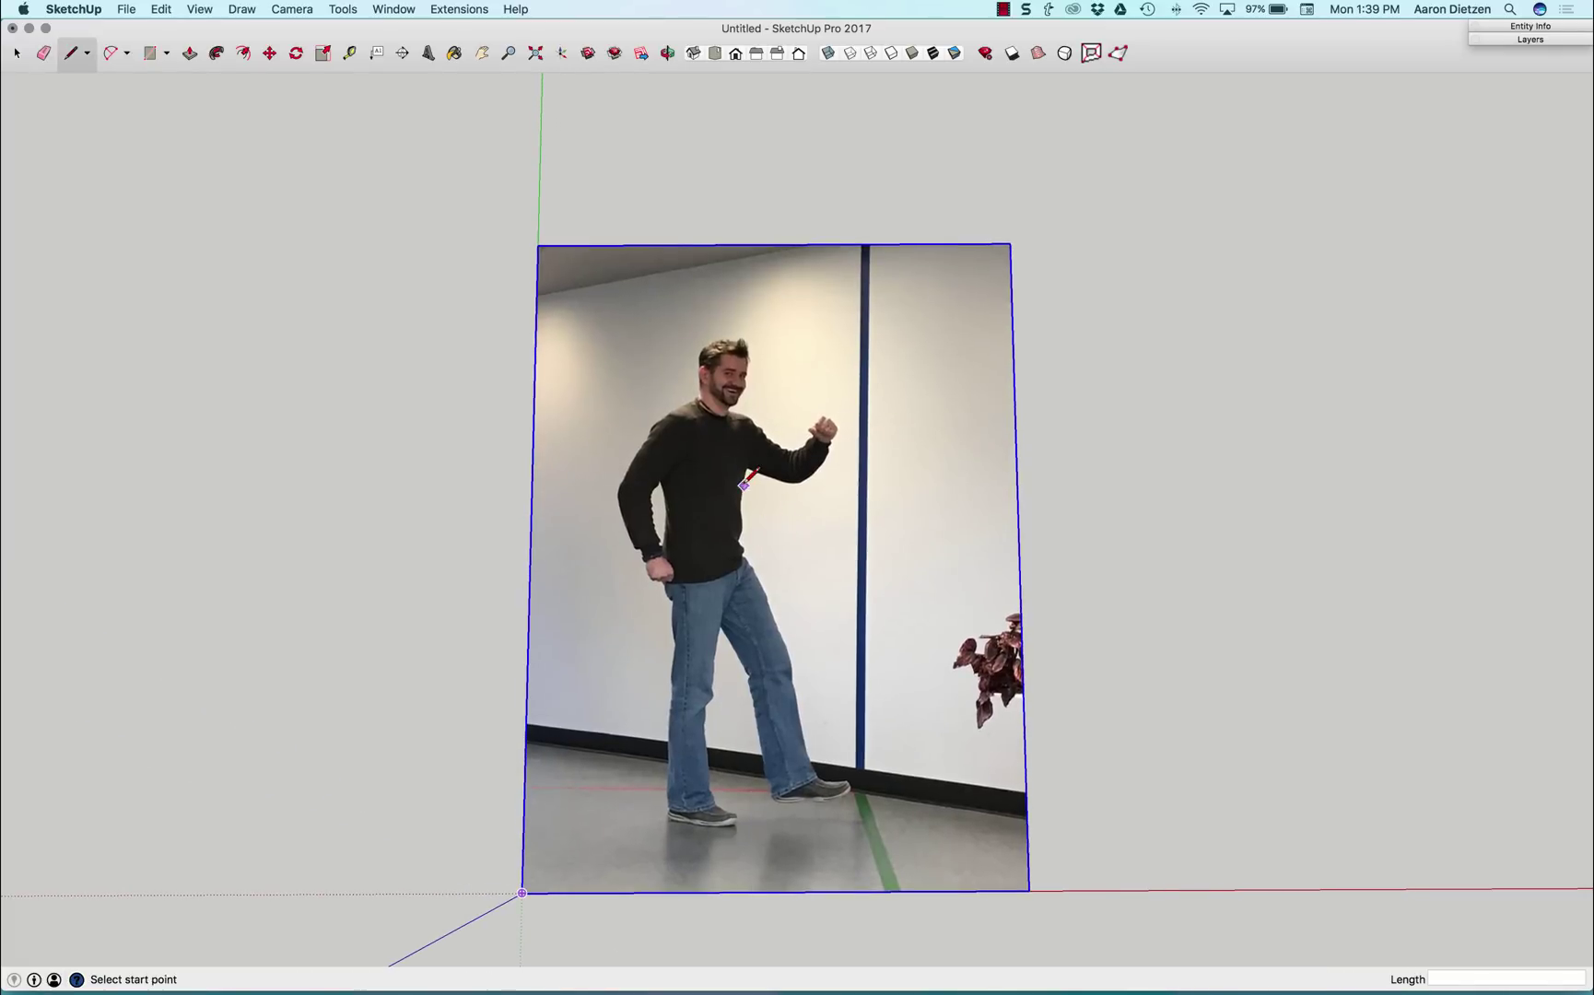
pyautogui.scroll(2, 742, 452)
pyautogui.scroll(2, 738, 383)
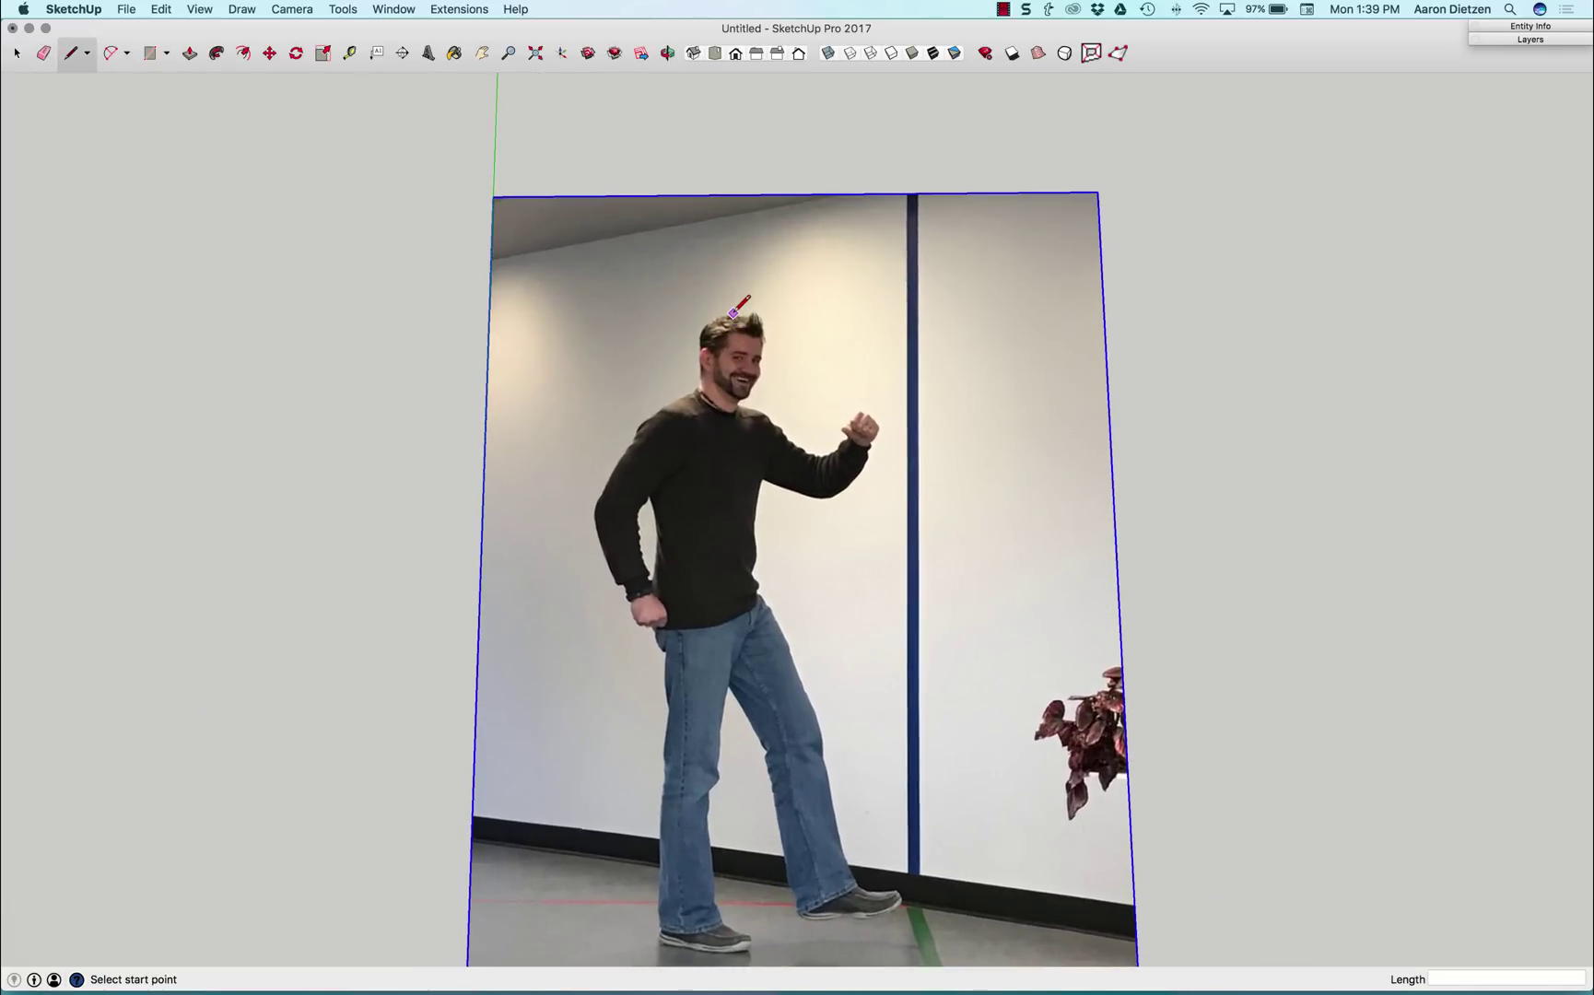
pyautogui.click(733, 314)
pyautogui.keyDown('shift'); pyautogui.moveTo(726, 394); pyautogui.dragTo(731, 512, button='middle'); pyautogui.keyUp('shift')
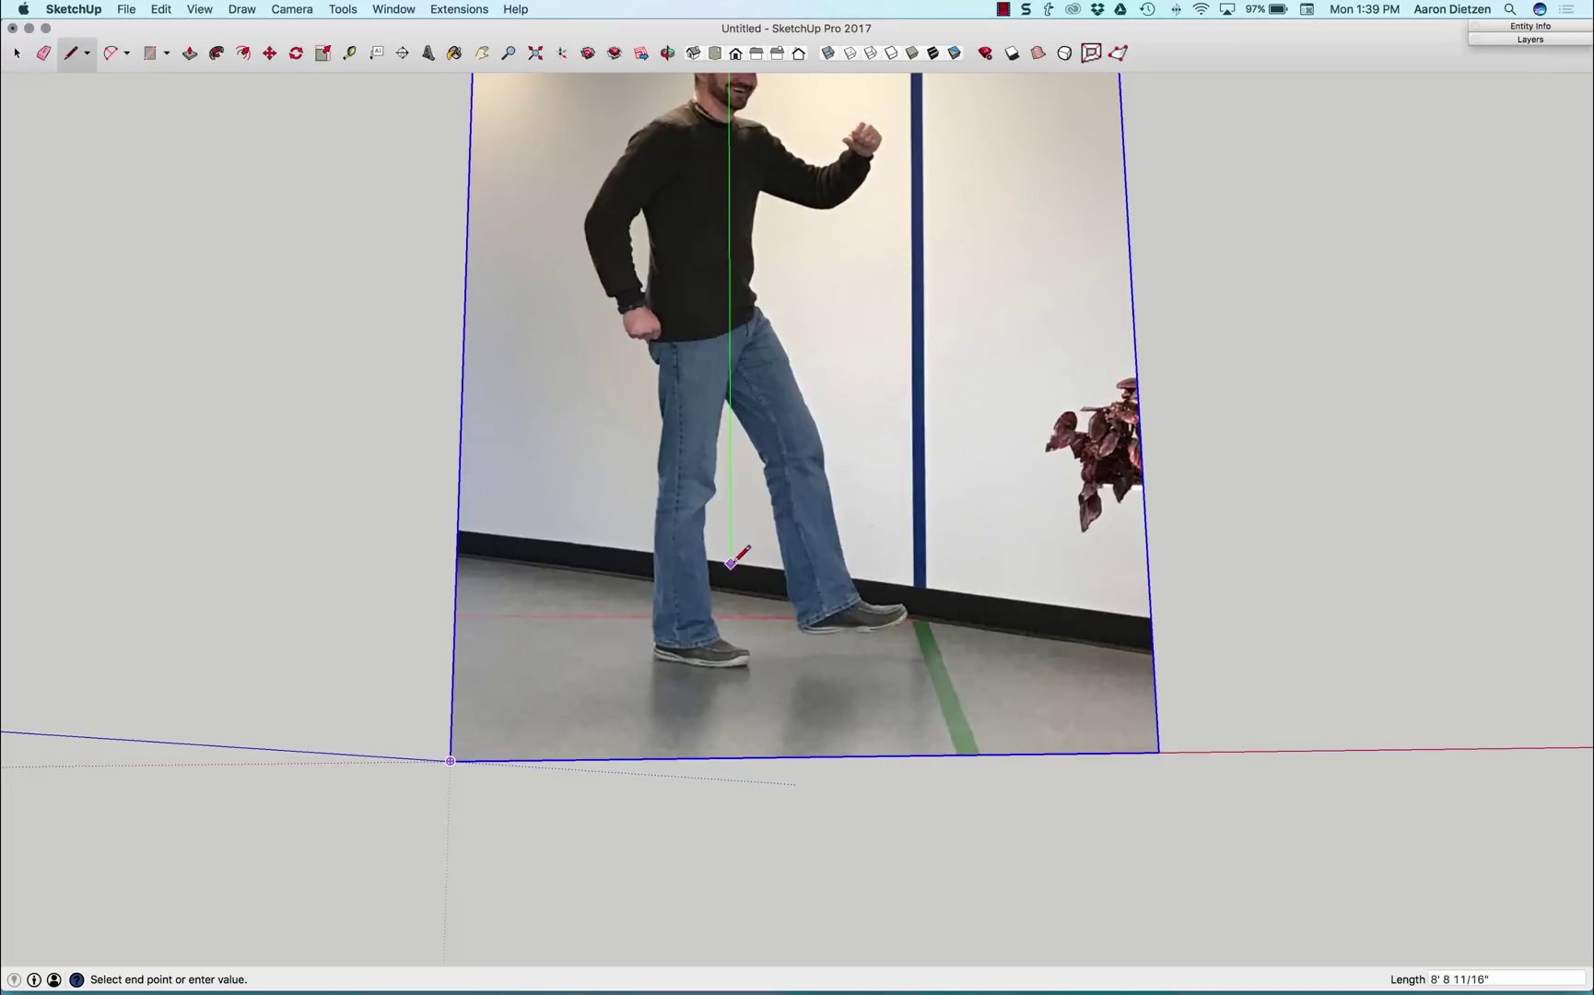
pyautogui.click(731, 665)
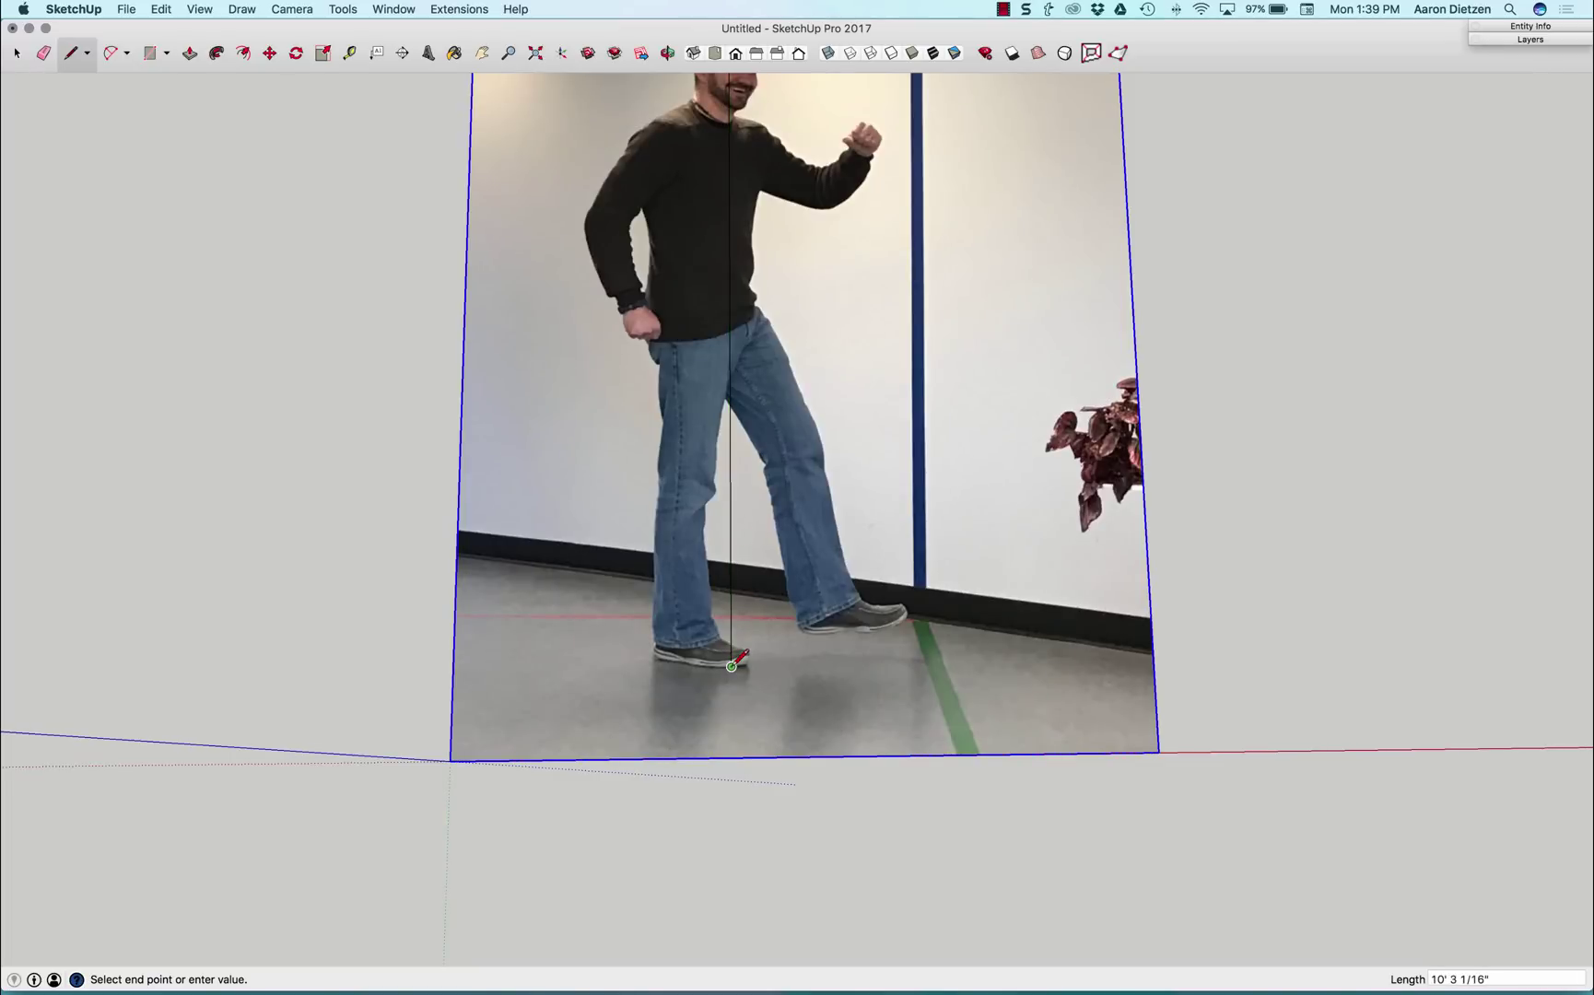
pyautogui.moveTo(732, 665); pyautogui.dragTo(742, 166, button='middle')
pyautogui.press('space')
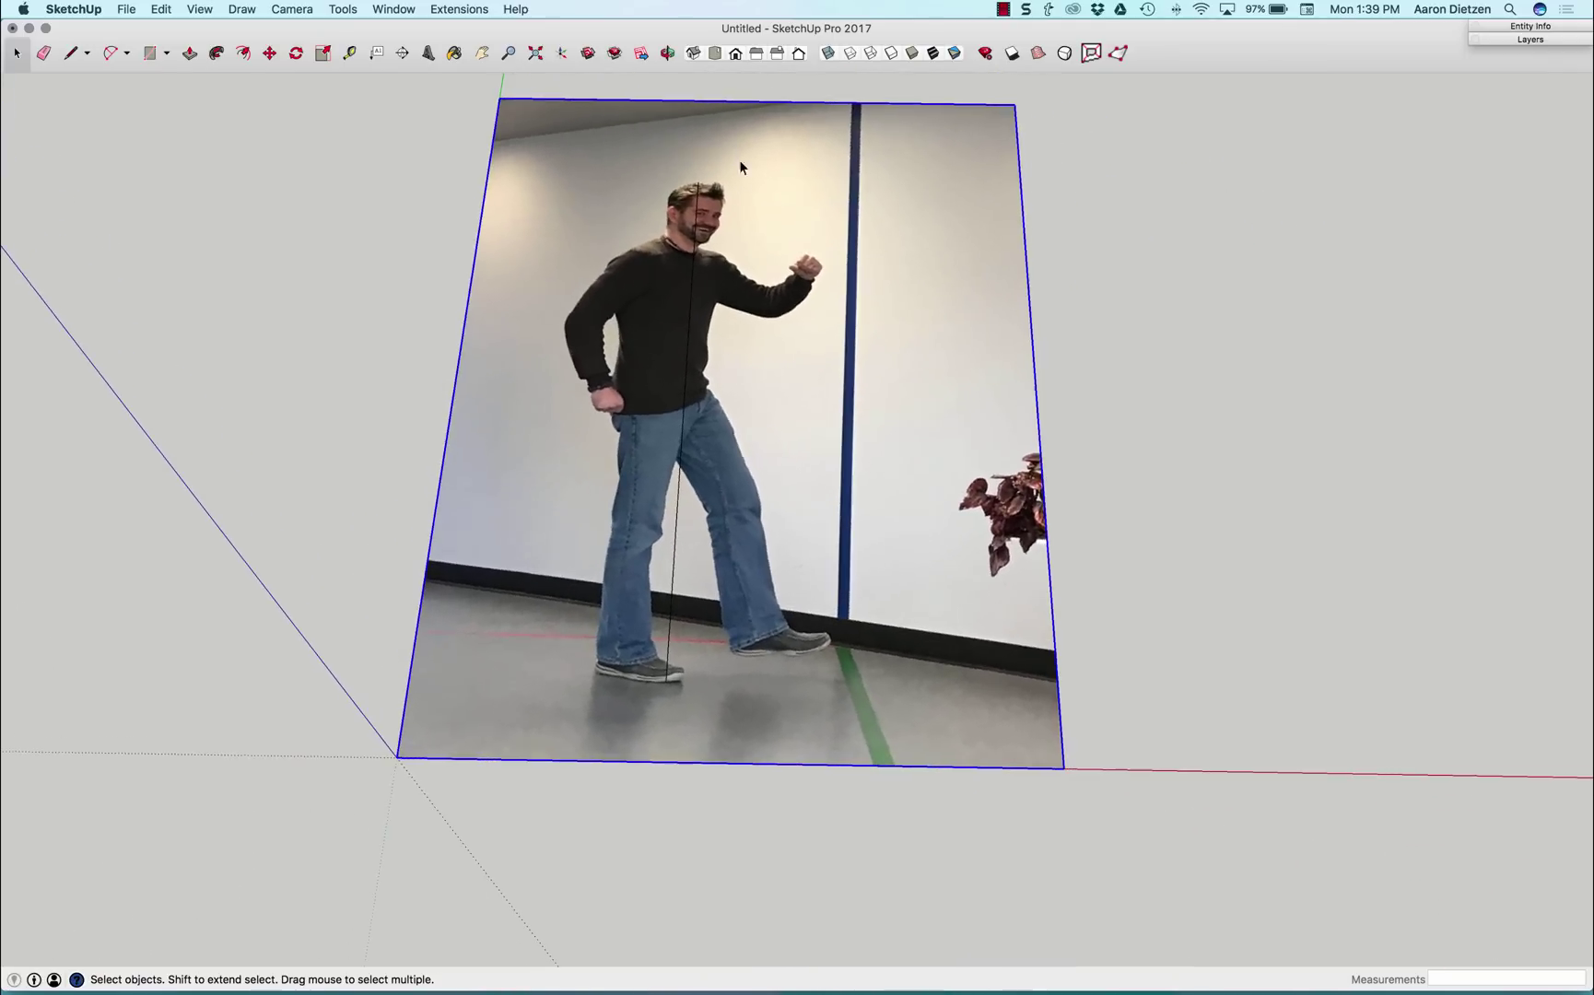
# Step: Measure the head-to-foot line with the Tape Measure and resize the whole model so that it is 6'2" long
pyautogui.click(350, 52)
pyautogui.moveTo(608, 201); pyautogui.dragTo(630, 203, button='middle')
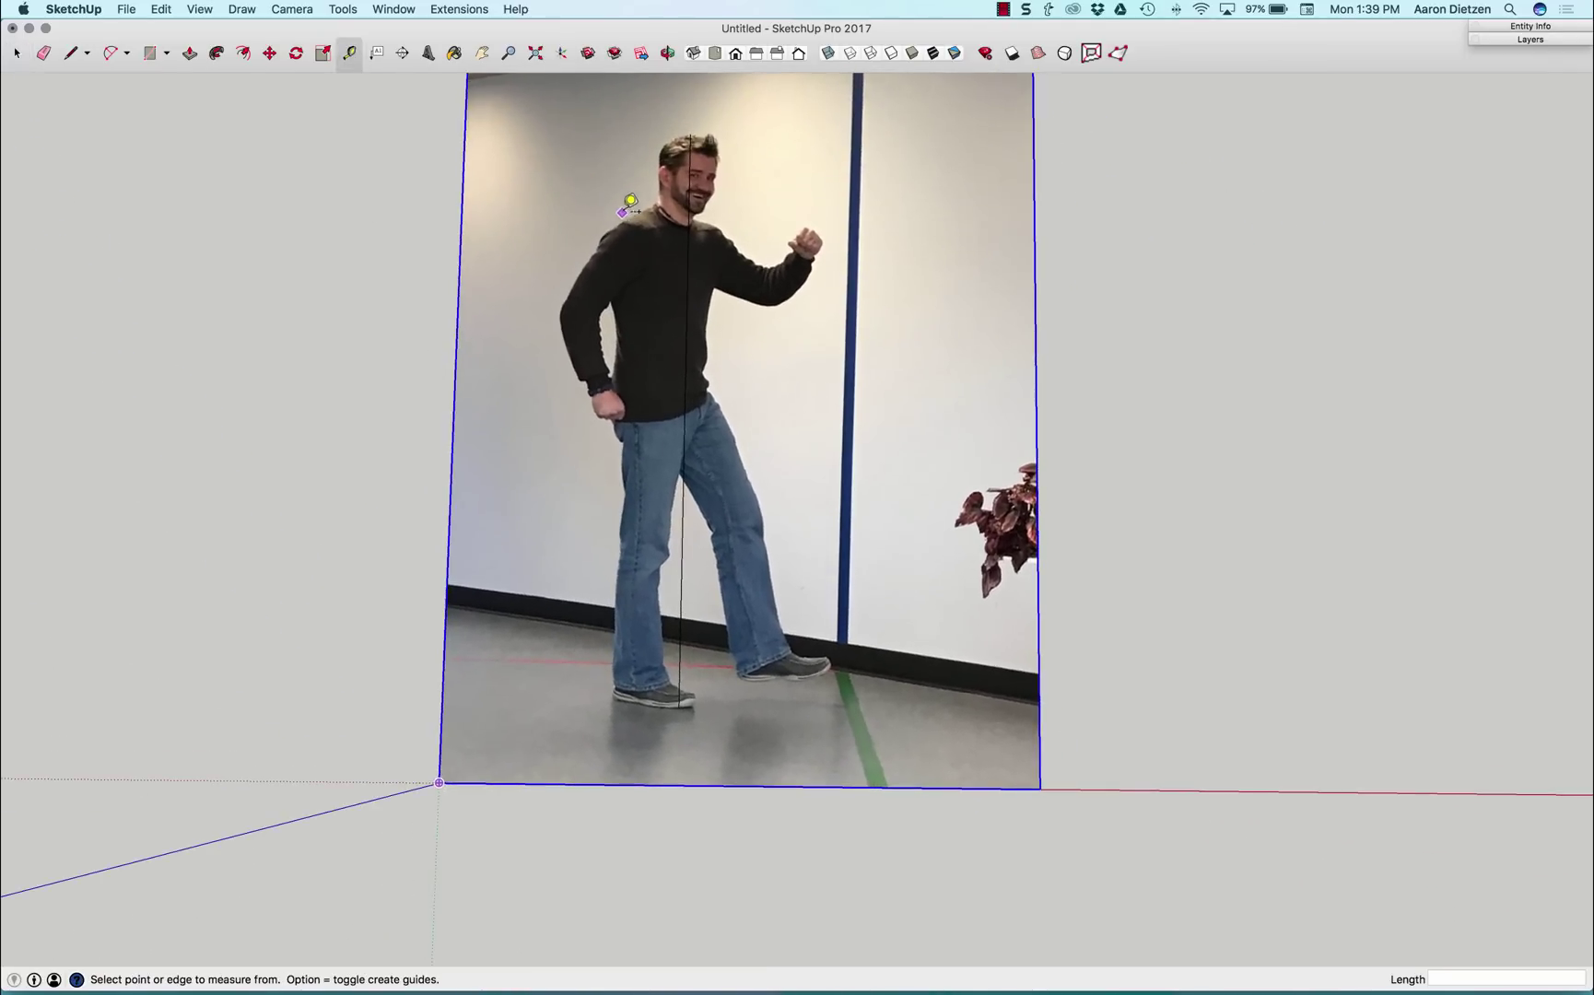
pyautogui.click(691, 131)
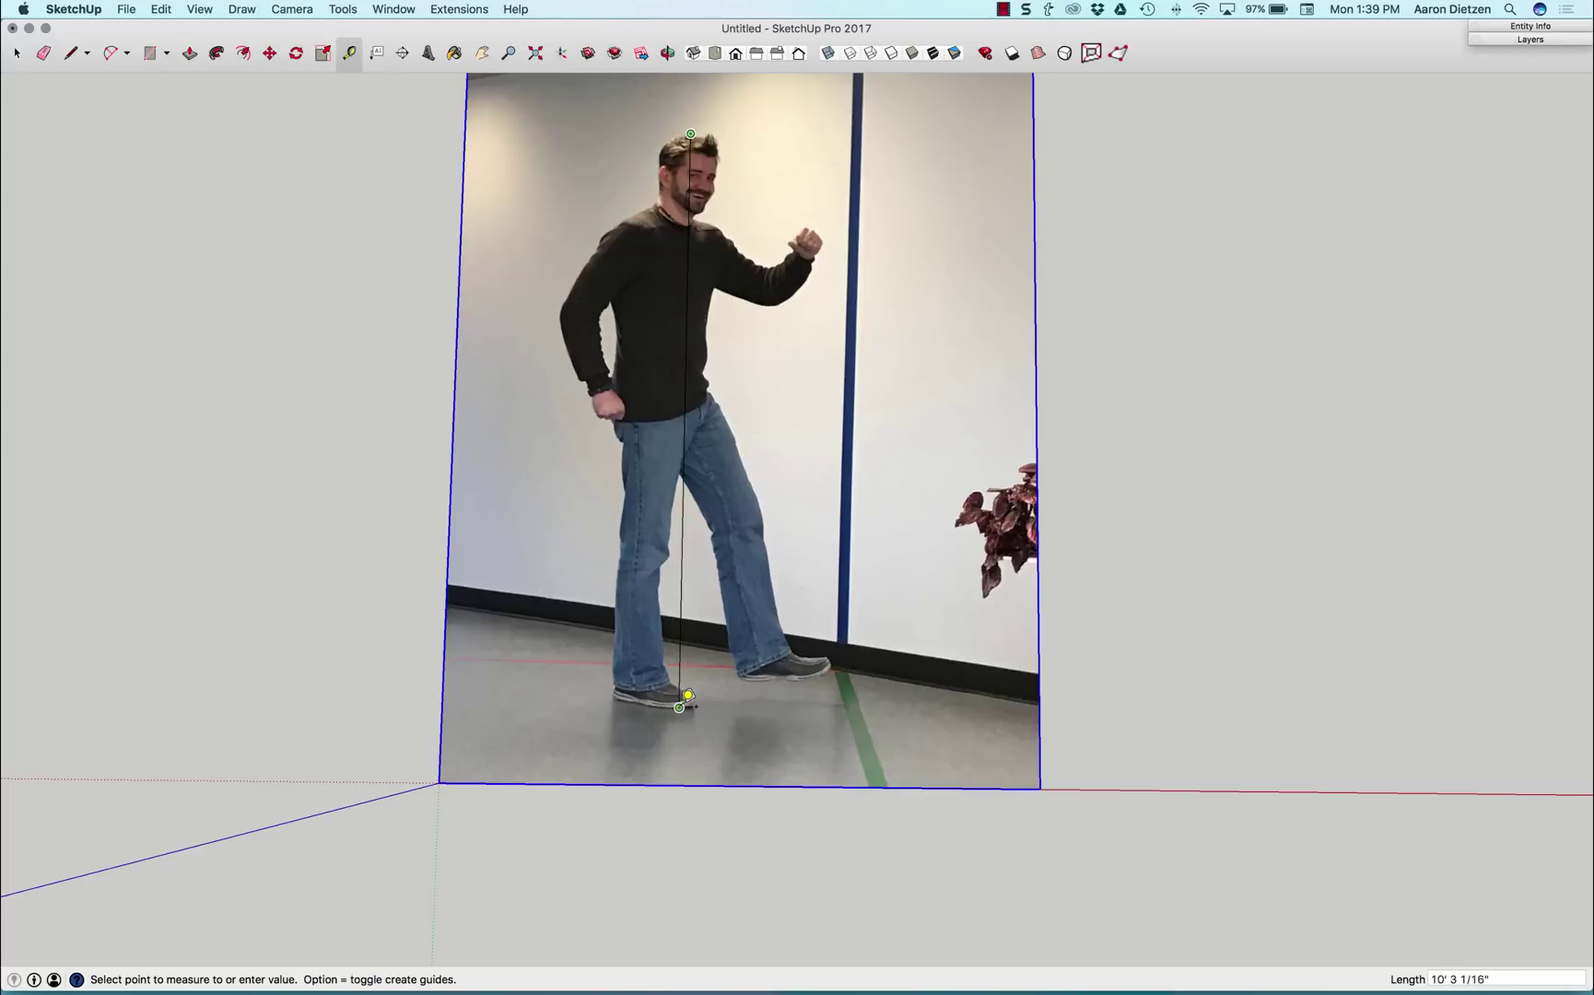
pyautogui.click(688, 696)
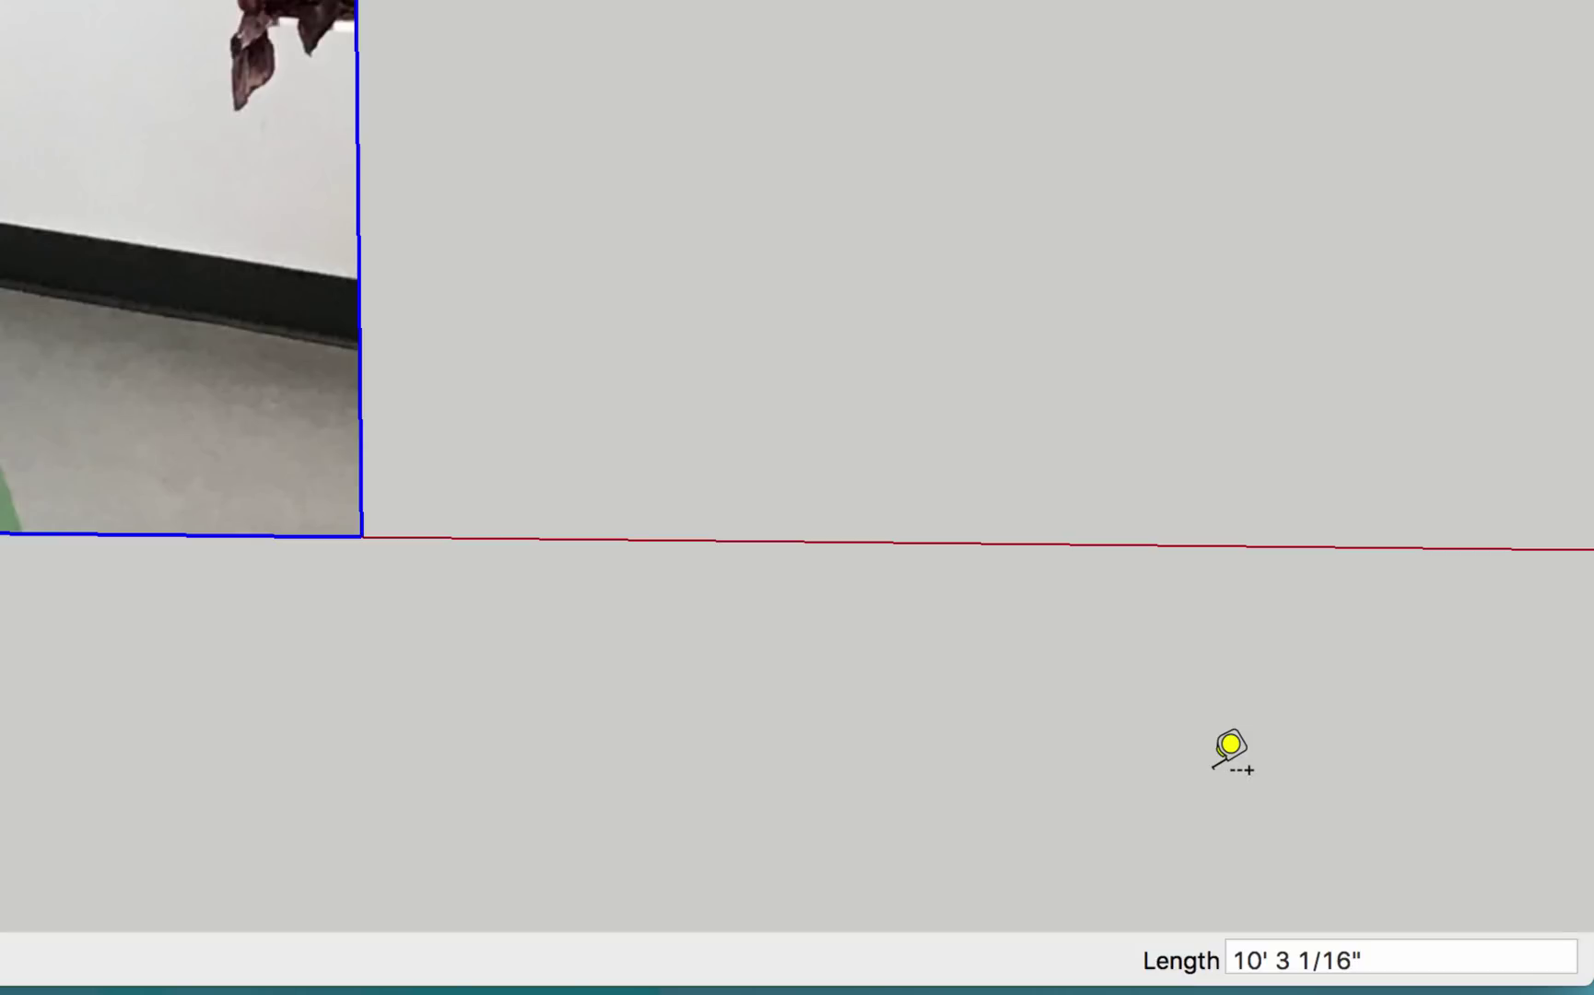
pyautogui.write("6'2")
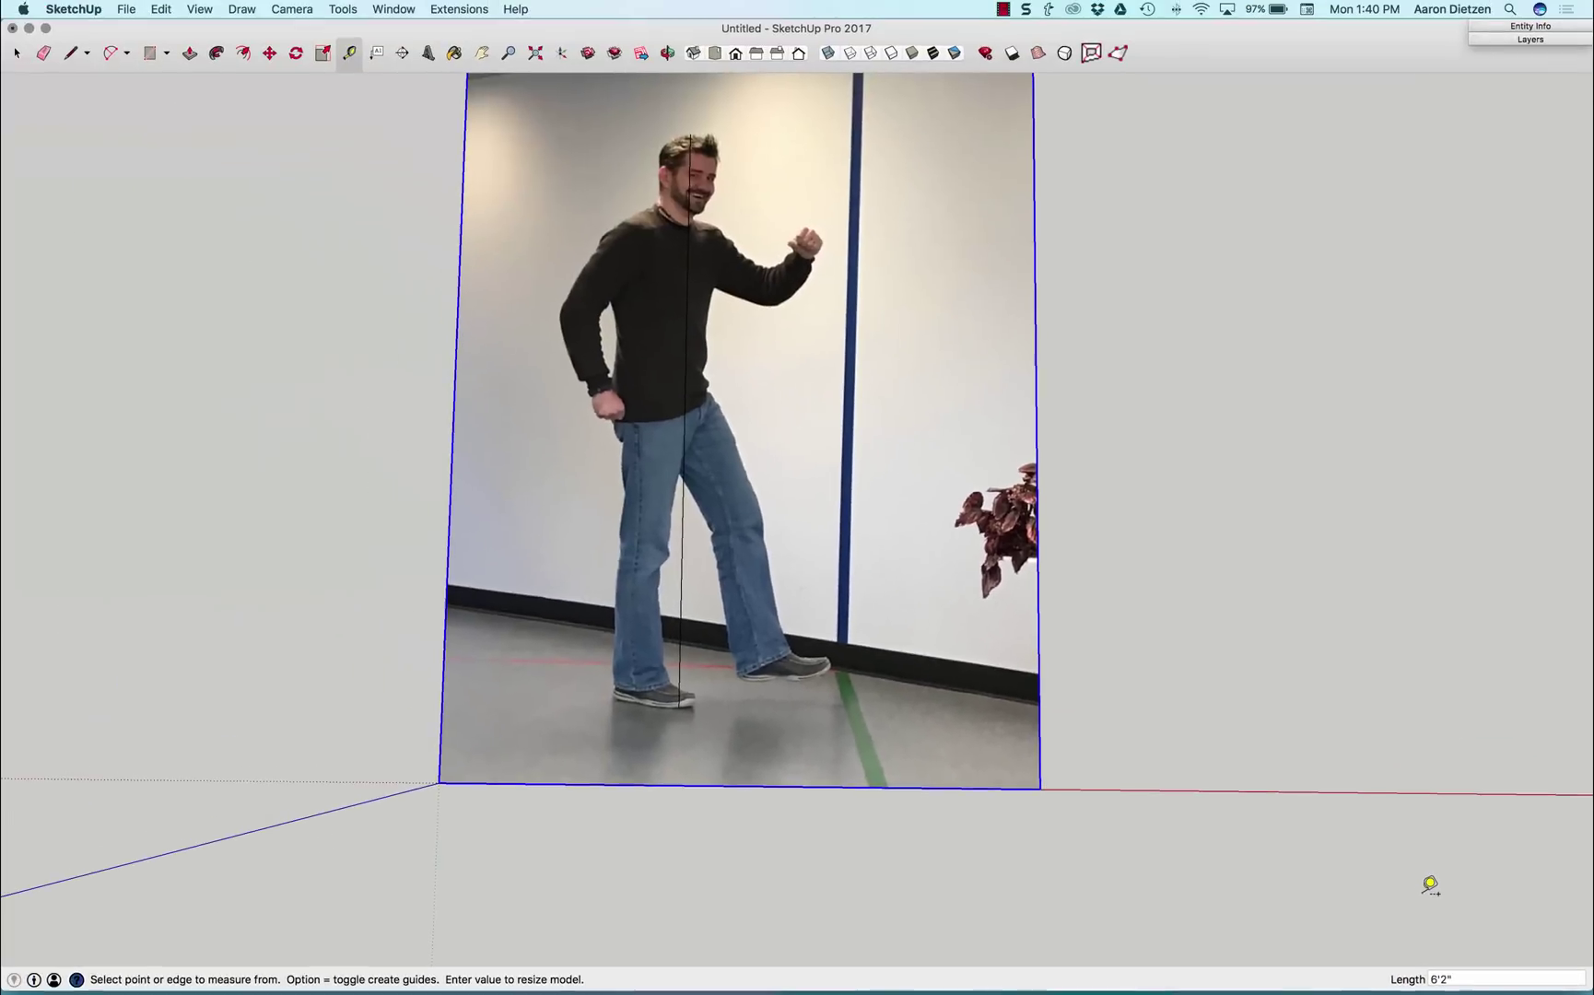
pyautogui.press('Return')
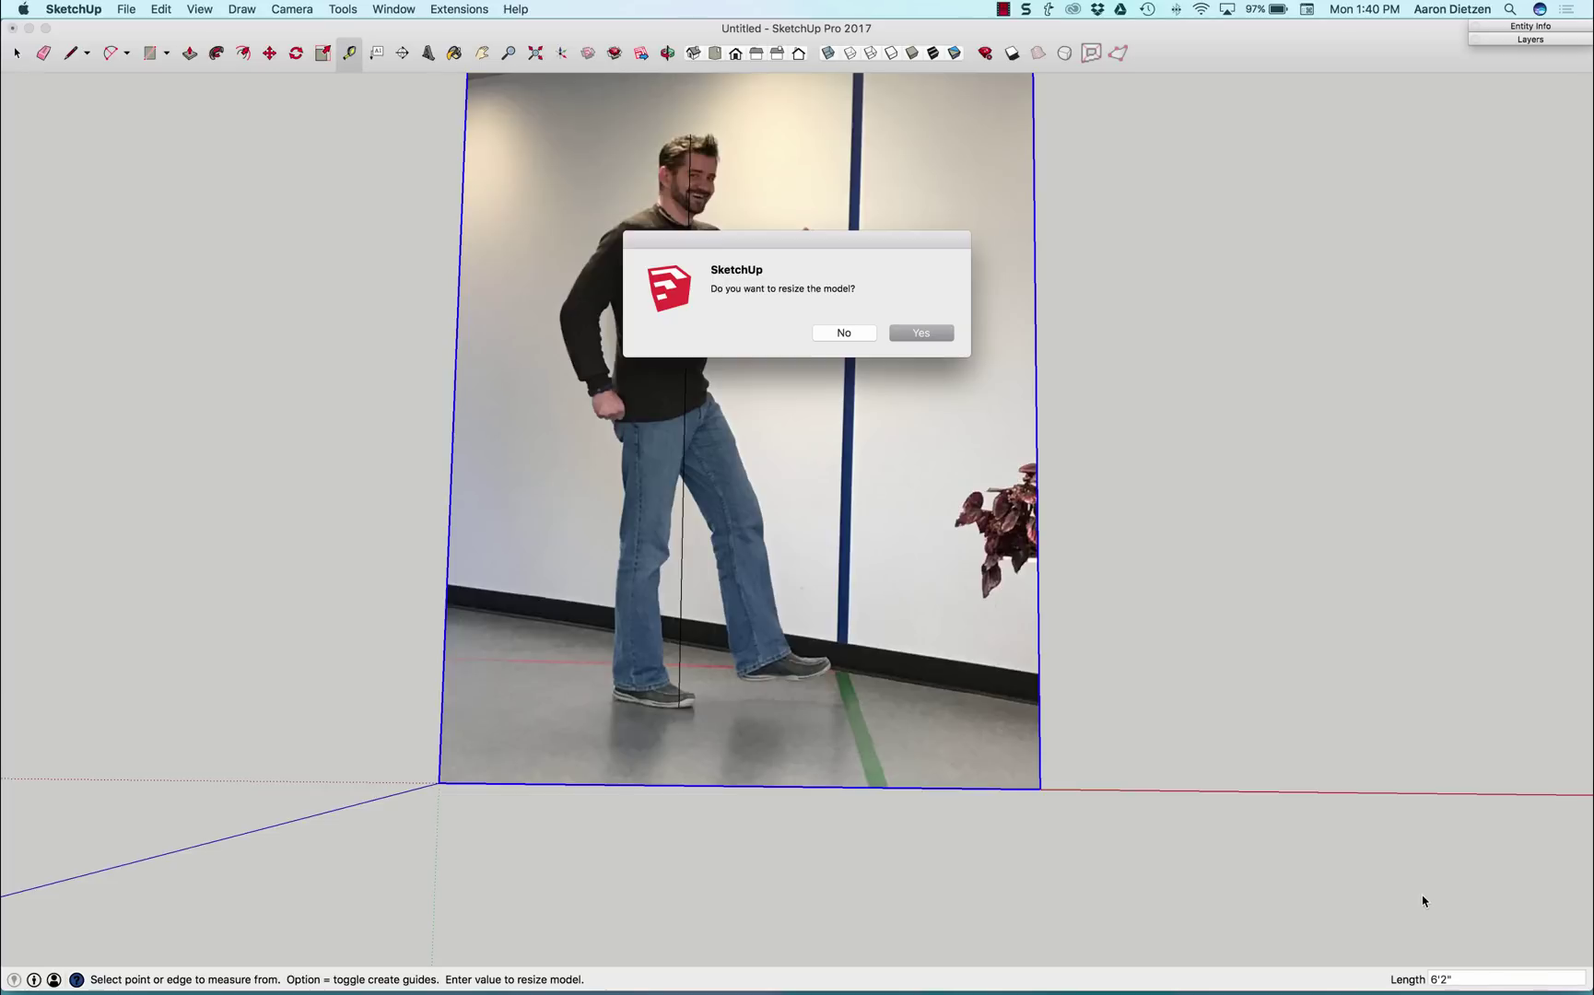
pyautogui.click(921, 332)
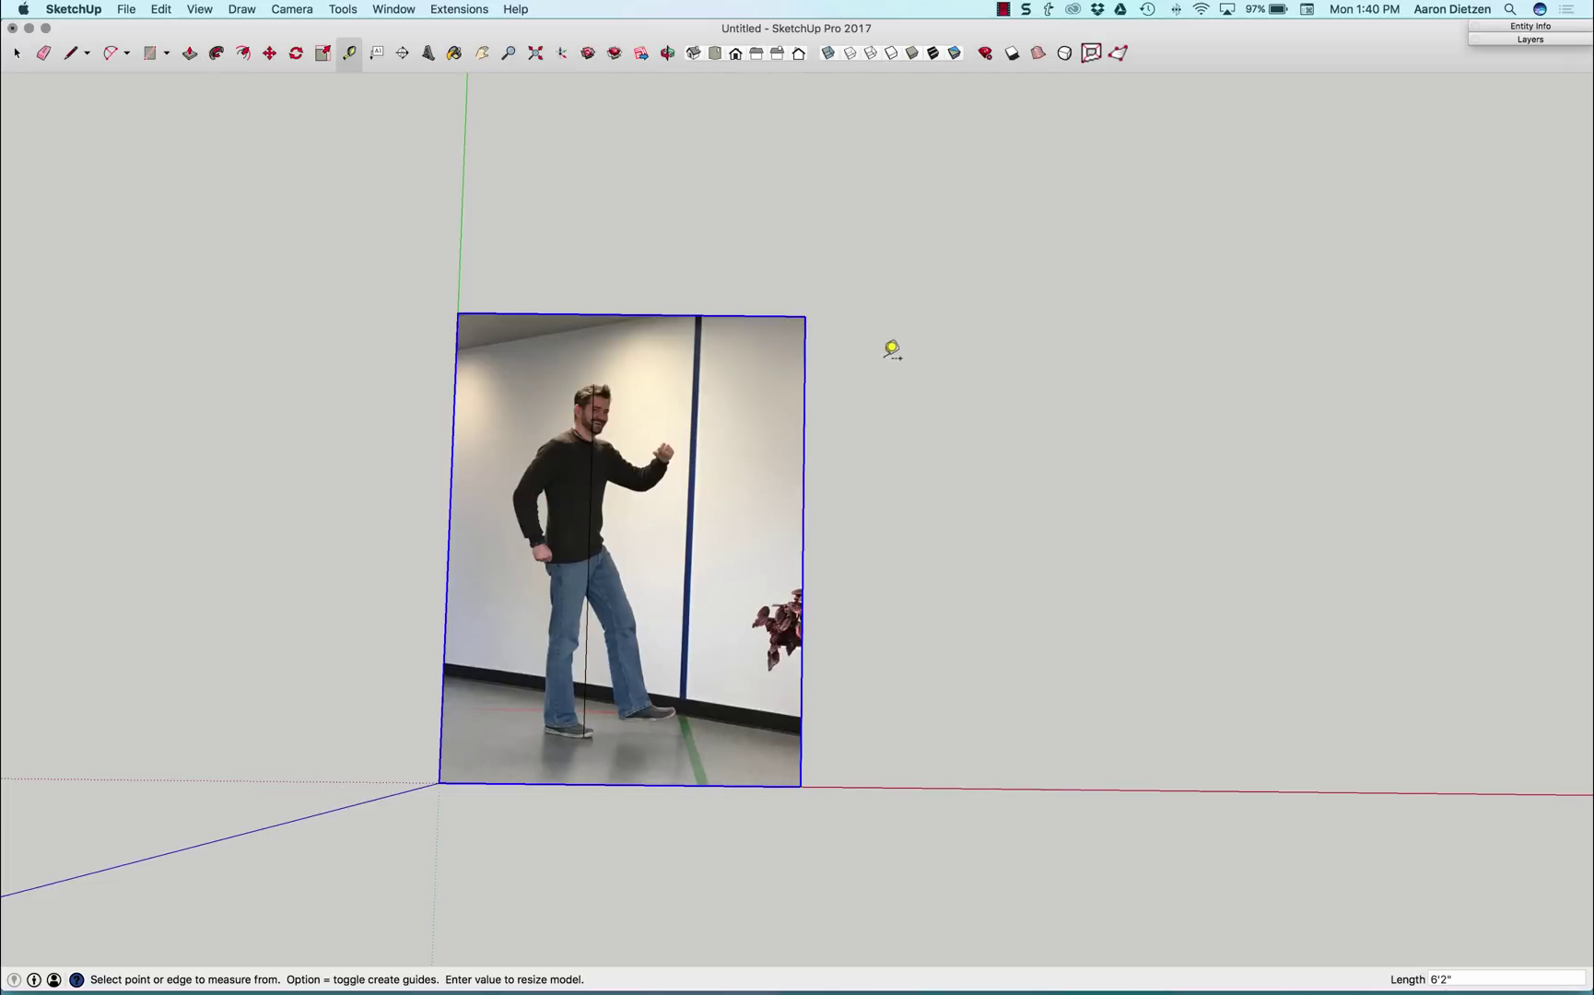
# Step: Measure the head-to-foot line again on the resized photo
pyautogui.moveTo(879, 348); pyautogui.dragTo(633, 349, button='middle')
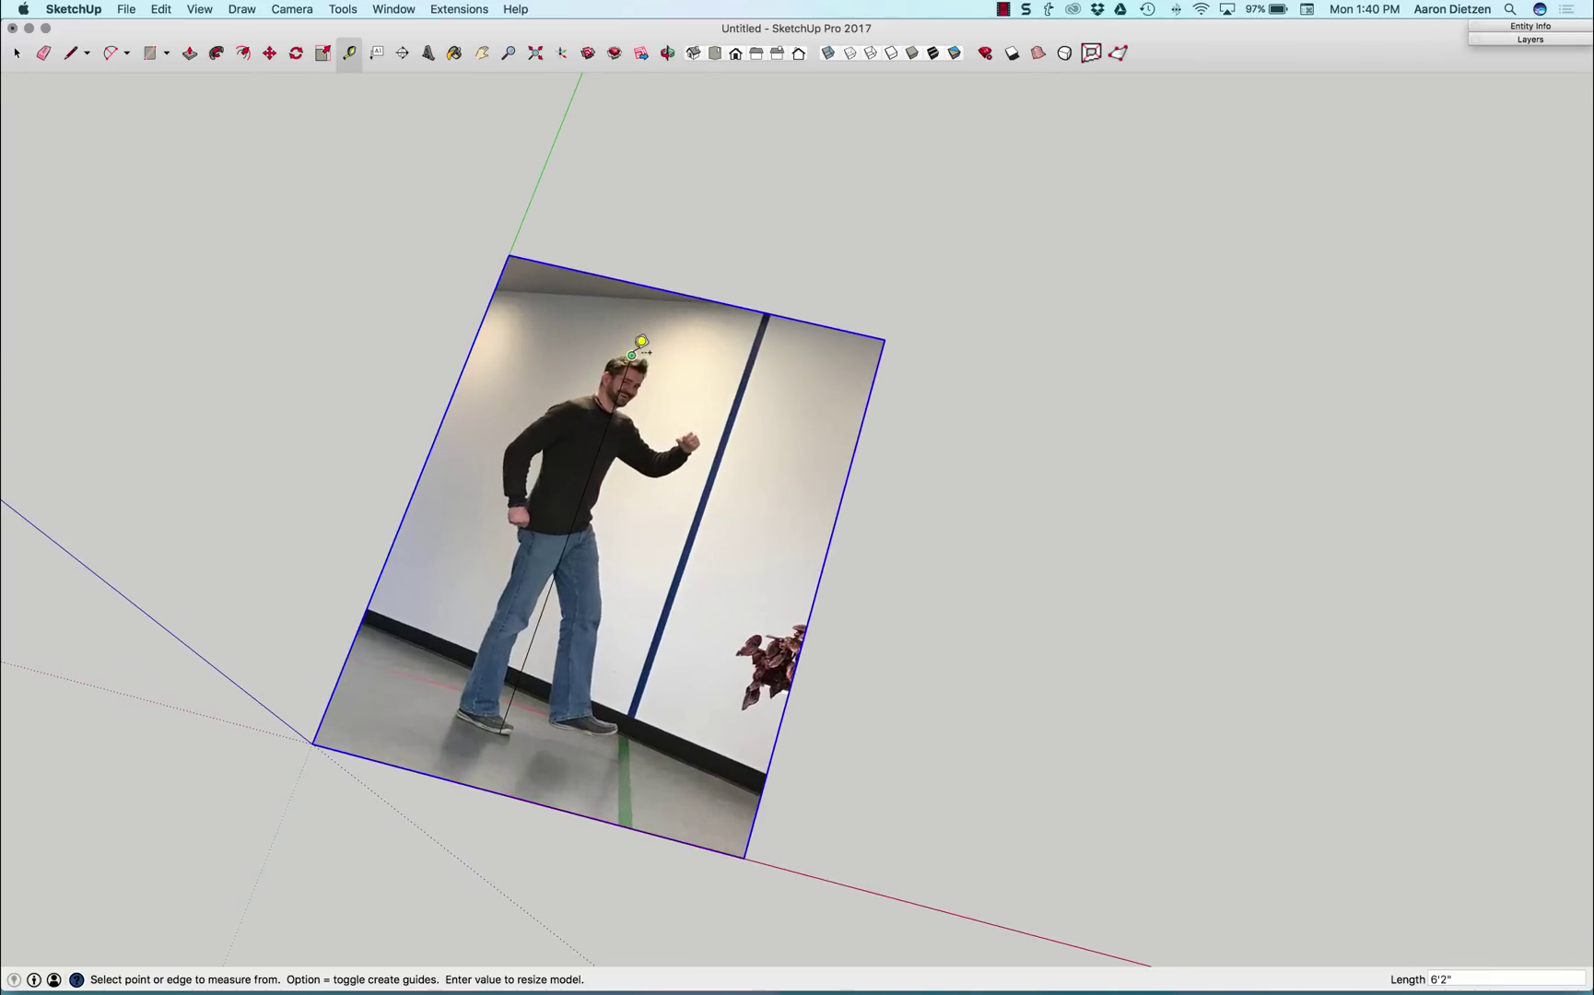
pyautogui.click(632, 354)
pyautogui.moveTo(500, 734)
pyautogui.click(505, 718)
# Step: Erase the reference line running over the man in the photo
pyautogui.press('e')
pyautogui.scroll(3, 509, 613)
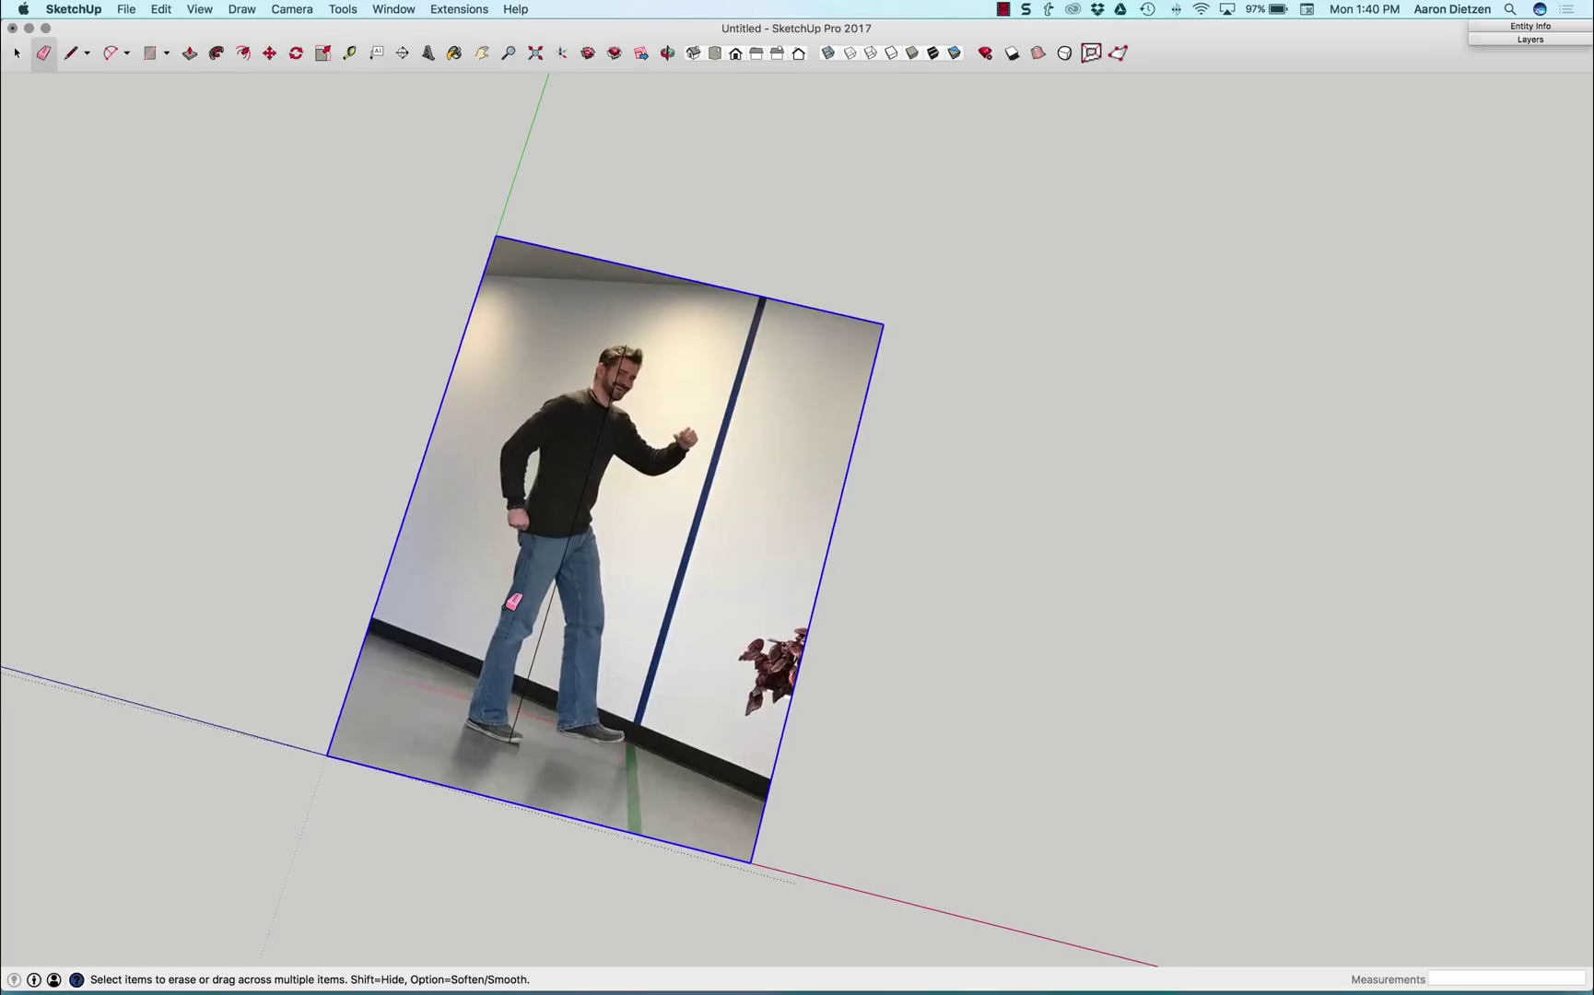
pyautogui.scroll(2, 514, 602)
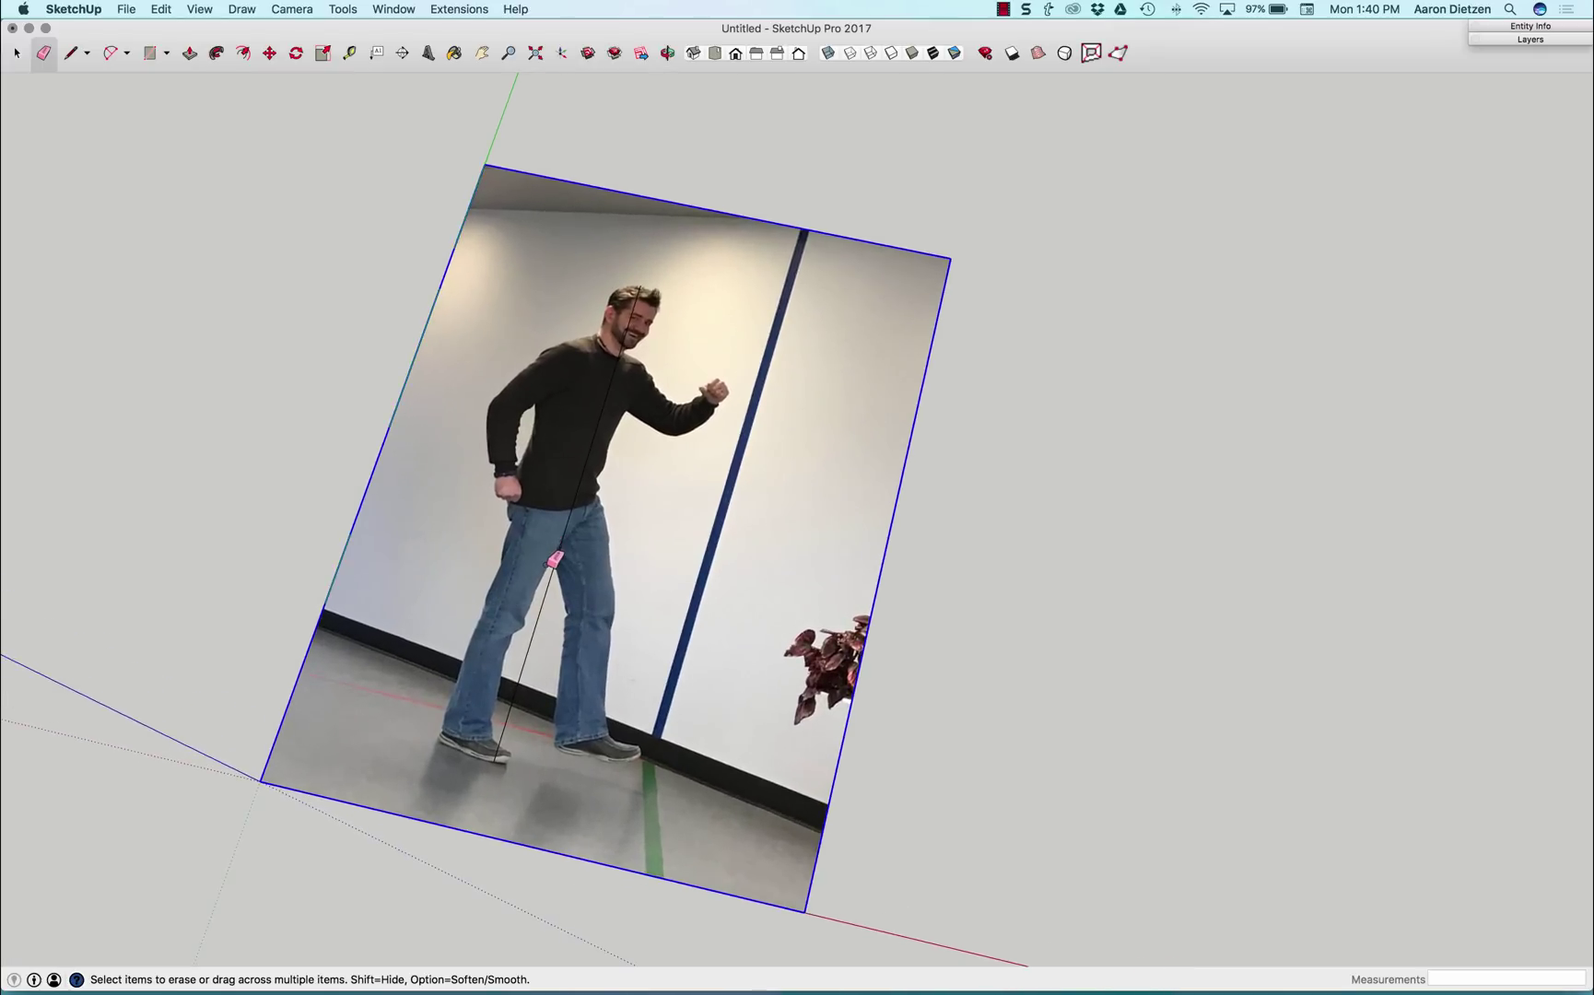
pyautogui.moveTo(555, 561); pyautogui.dragTo(565, 564)
# Step: Rotate the photo about its bottom edge on the red axis so that it stands vertically
pyautogui.press('space')
pyautogui.moveTo(644, 573)
pyautogui.mouseDown(button='middle')
pyautogui.moveTo(611, 591)
pyautogui.moveTo(566, 563)
pyautogui.moveTo(565, 544)
pyautogui.mouseUp(button='middle')
pyautogui.click(566, 543)
pyautogui.press('q')
pyautogui.moveTo(534, 647); pyautogui.dragTo(306, 487, button='middle')
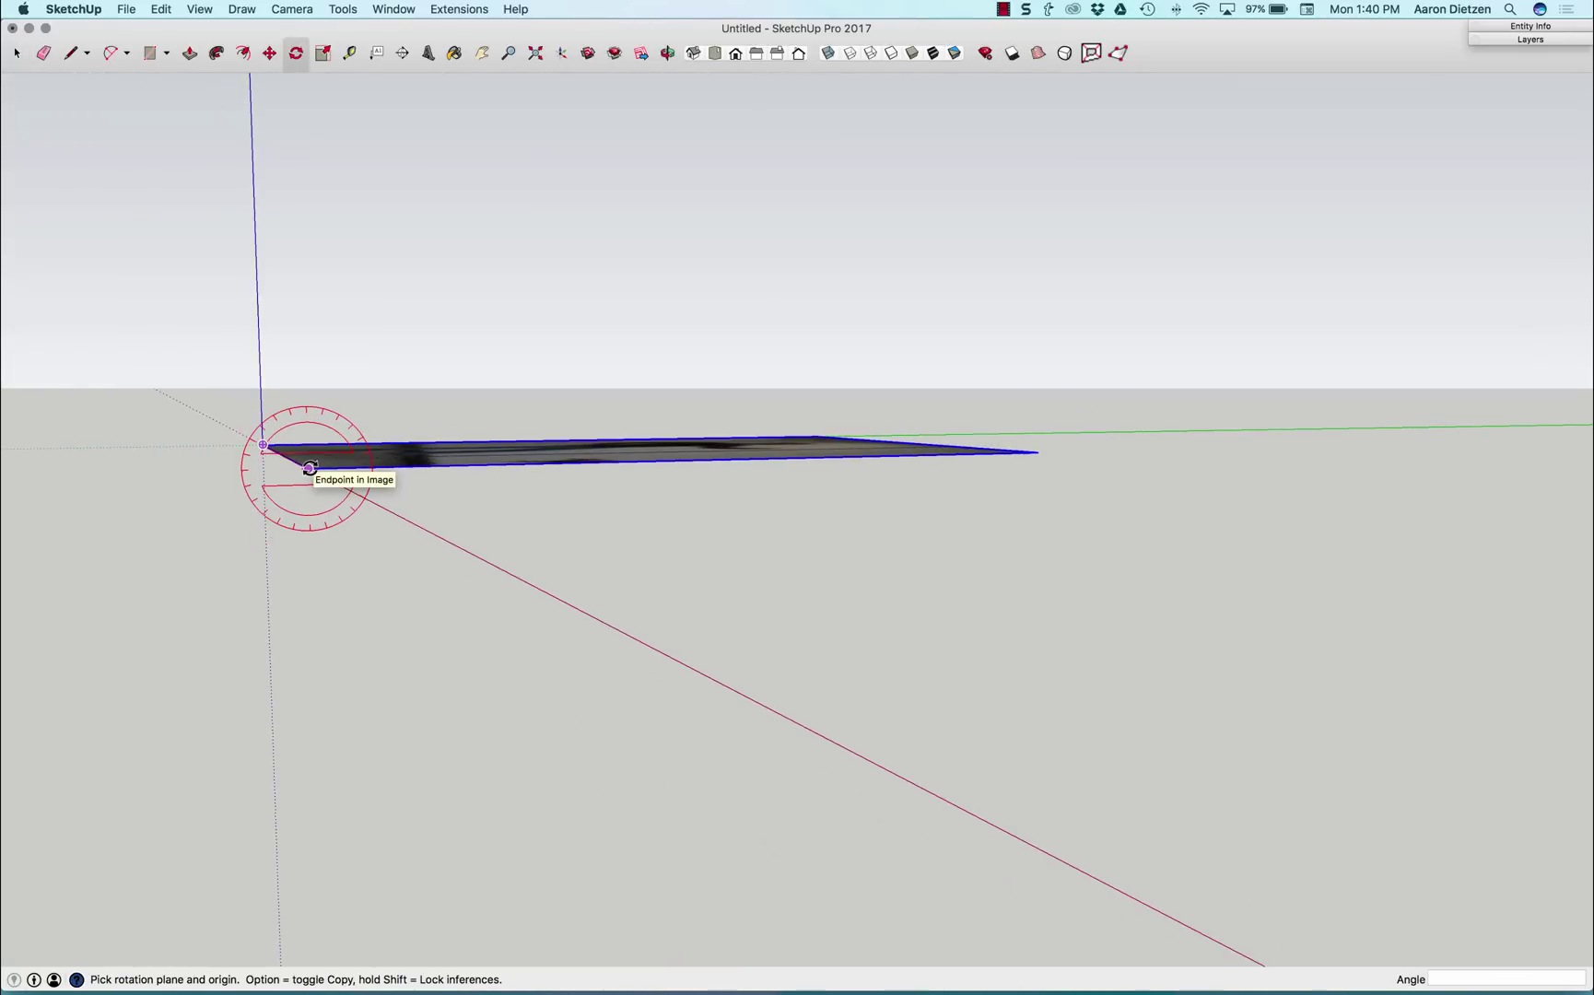
pyautogui.click(309, 468)
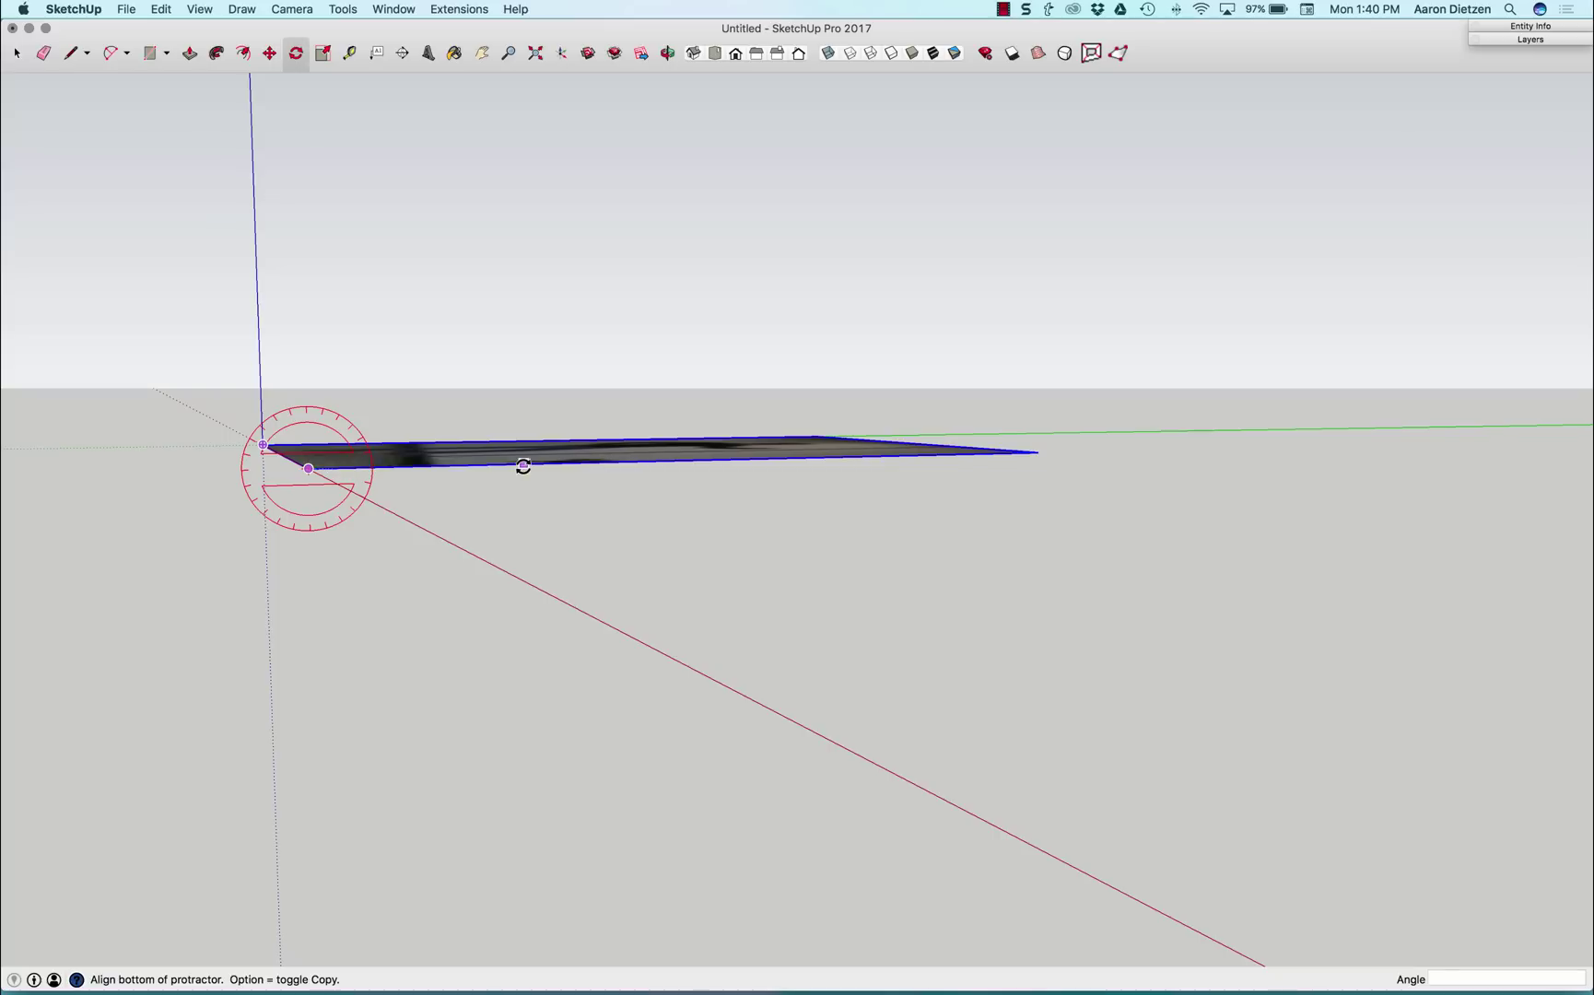
pyautogui.click(524, 465)
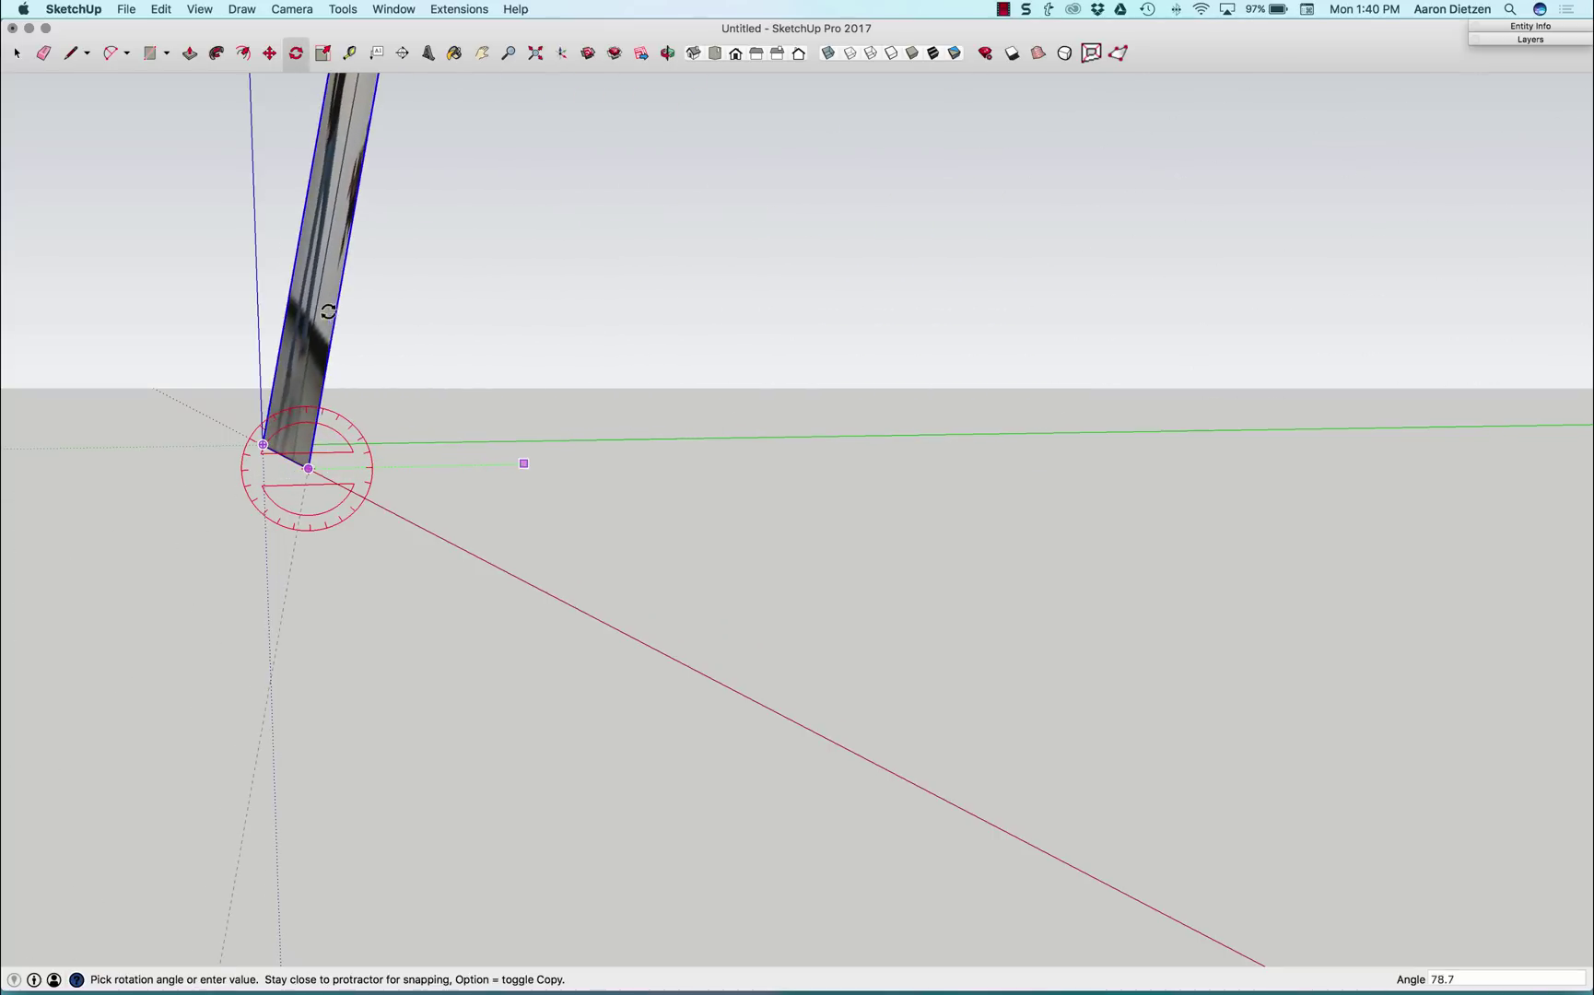
pyautogui.click(309, 308)
pyautogui.moveTo(388, 342); pyautogui.dragTo(511, 388, button='middle')
pyautogui.press('space')
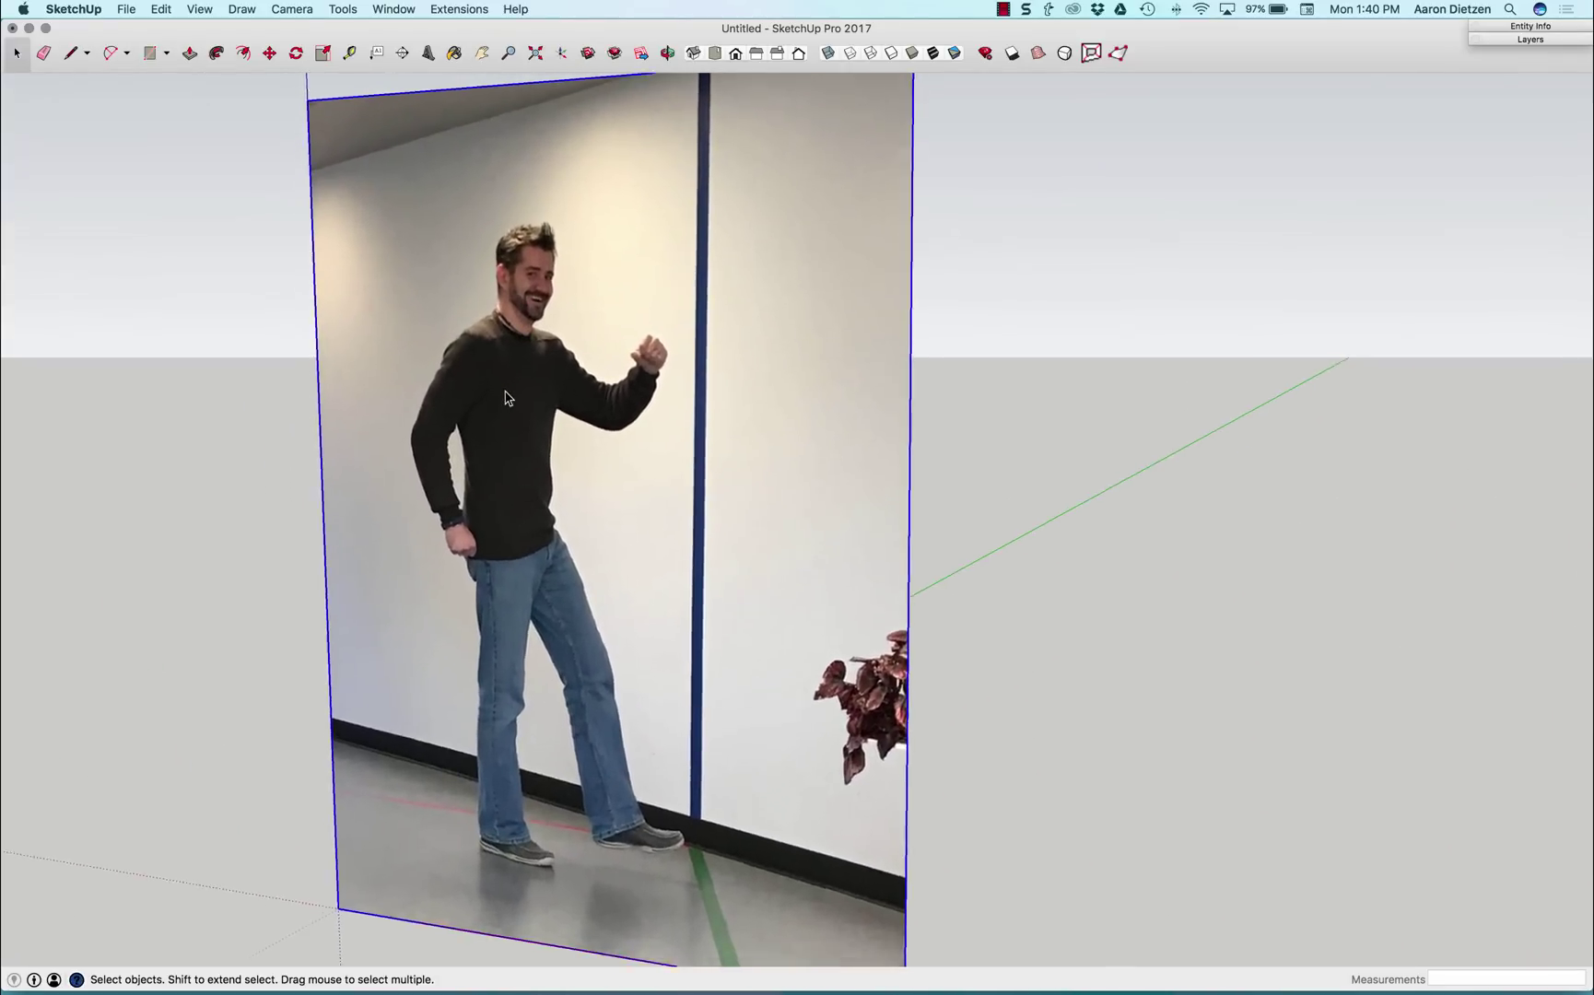